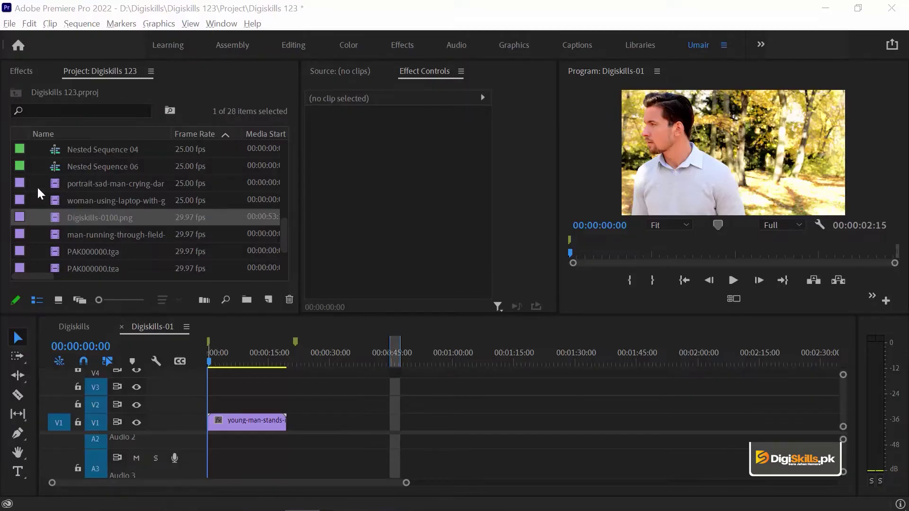
Switch to the PNG Sequence folder in File Explorer and preview several of the numbered Digiskills frames
{"action": "key", "text": "alt+Tab"}
{"action": "key", "text": "Tab"}
{"action": "key", "text": "Tab"}
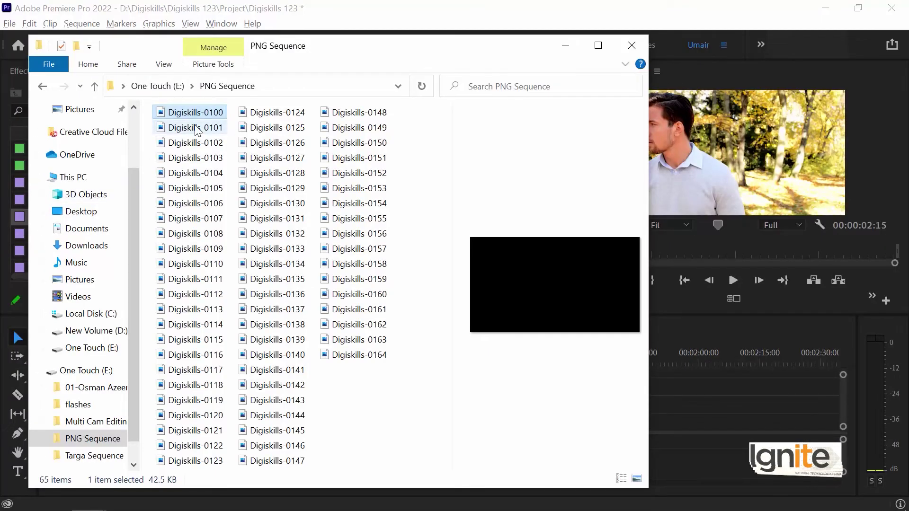
{"action": "left_click", "coordinate": [195, 127]}
{"action": "left_click", "coordinate": [192, 142]}
{"action": "left_click", "coordinate": [189, 158]}
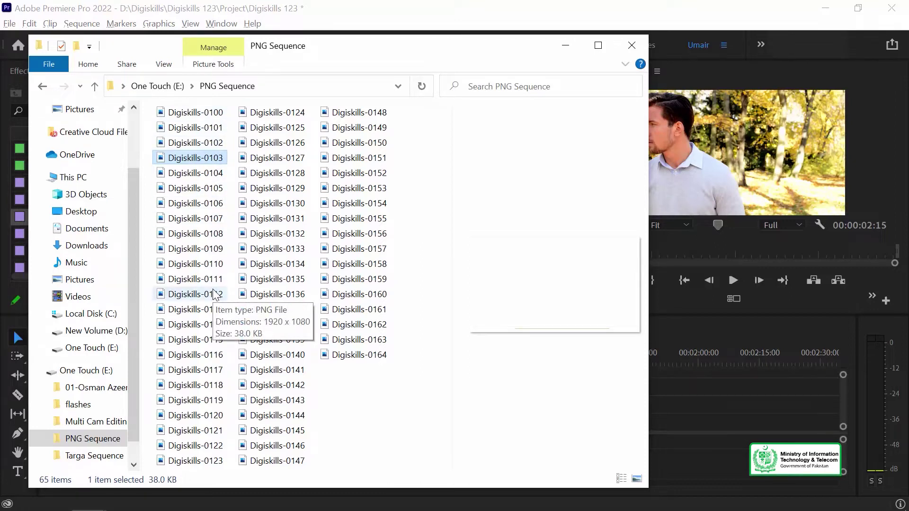
{"action": "left_click", "coordinate": [289, 299]}
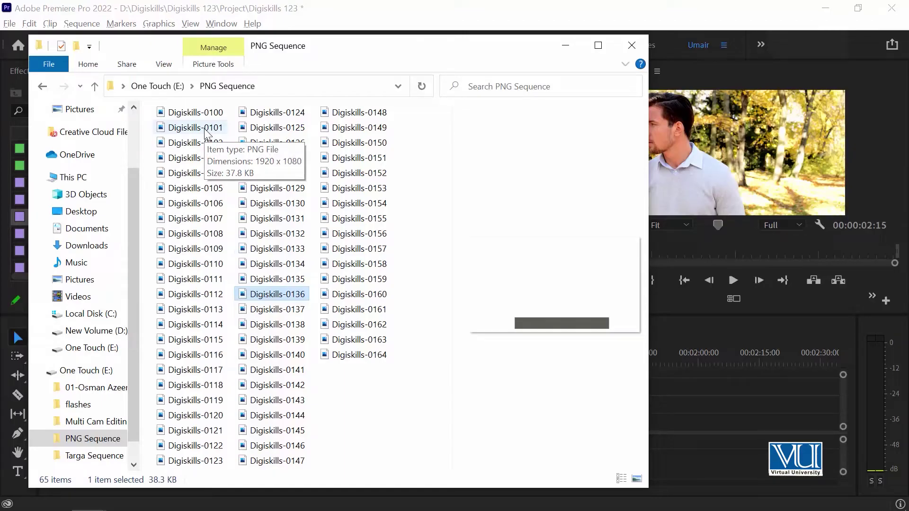
{"action": "left_click", "coordinate": [196, 188]}
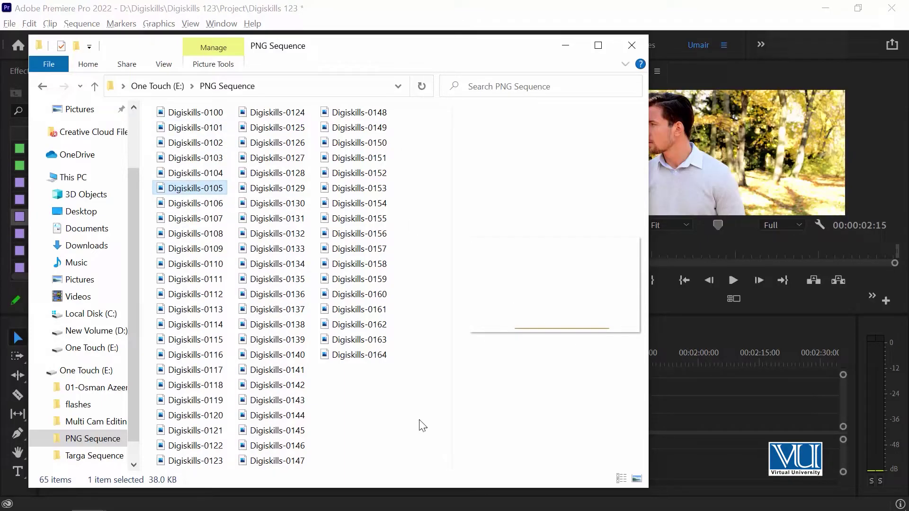
Step through the PNG frames in order from Digiskills-0105 to Digiskills-0164, examining how the animation changes in the preview
{"action": "key", "text": "Down"}
{"action": "key", "text": "Down"}
{"action": "key", "text": "Down"}
{"action": "key", "text": "Down"}
{"action": "key", "text": "Down"}
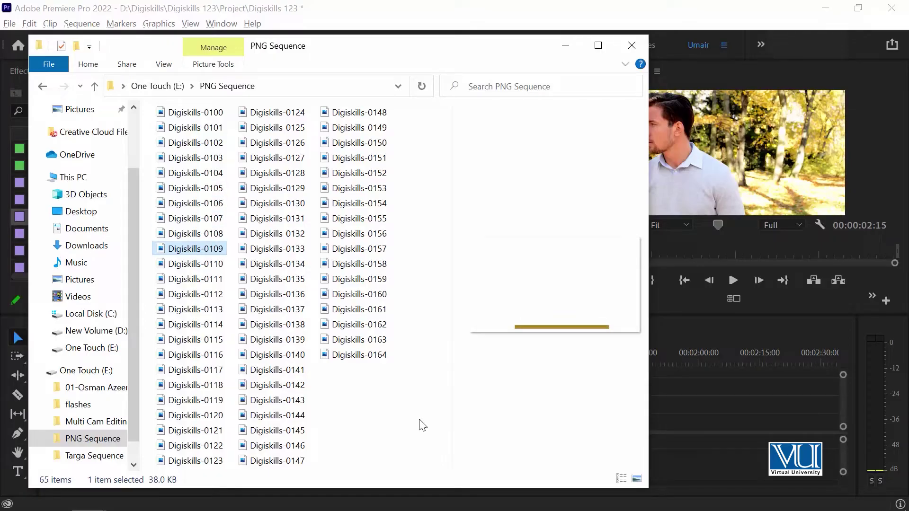
{"action": "key", "text": "Down"}
{"action": "key", "text": "Down"}
{"action": "key", "text": "Down"}
{"action": "key", "text": "Down"}
{"action": "key", "text": "Down"}
{"action": "key", "text": "Down"}
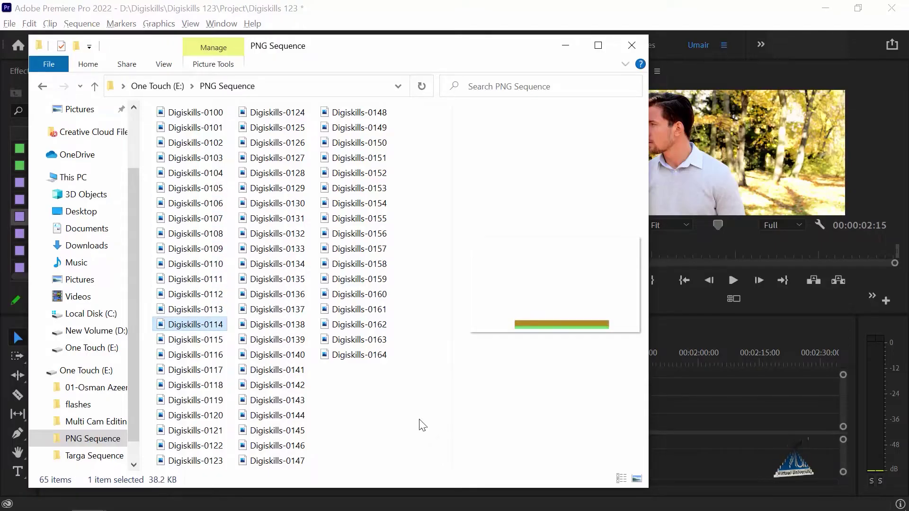
{"action": "key", "text": "Down"}
{"action": "key", "text": "Down"}
{"action": "key", "text": "Down"}
{"action": "key", "text": "Down"}
{"action": "key", "text": "Down"}
{"action": "key", "text": "Down"}
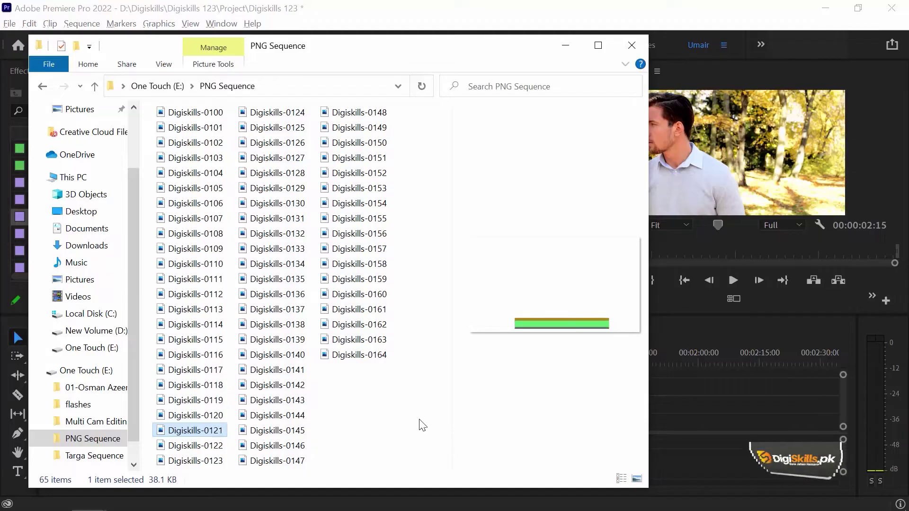
{"action": "key", "text": "Down"}
{"action": "key", "text": "Down"}
{"action": "key", "text": "Down"}
{"action": "key", "text": "Down"}
{"action": "key", "text": "Down"}
{"action": "key", "text": "Down"}
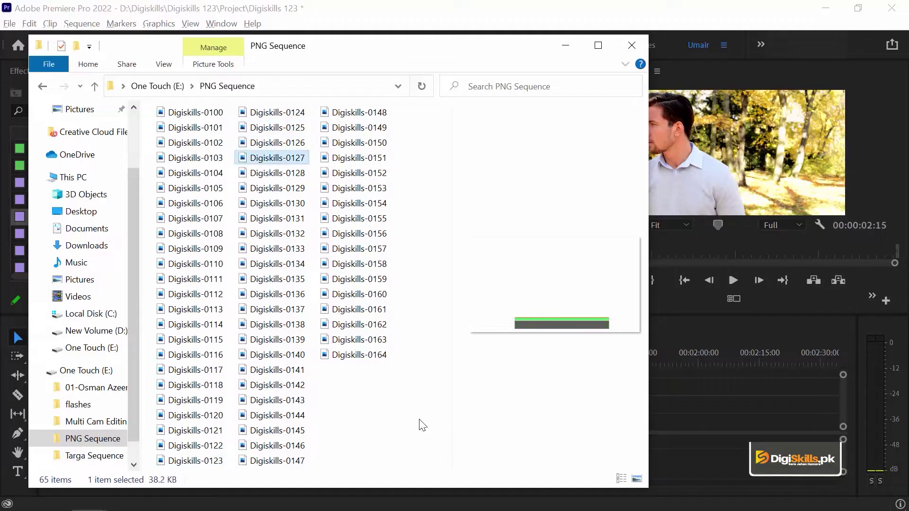
{"action": "key", "text": "Down"}
{"action": "key", "text": "Down"}
{"action": "key", "text": "Down"}
{"action": "key", "text": "Down"}
{"action": "key", "text": "Down"}
{"action": "key", "text": "Down"}
{"action": "key", "text": "Down"}
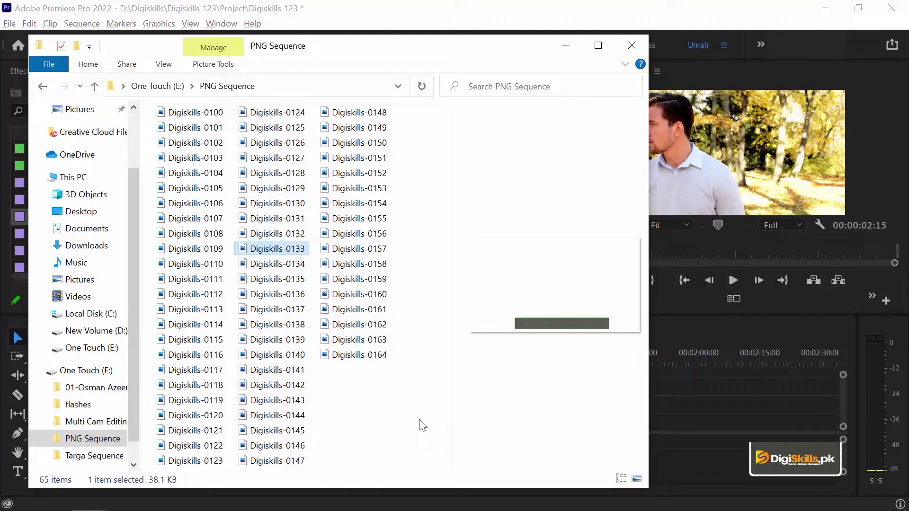
{"action": "key", "text": "Down"}
{"action": "key", "text": "Down"}
{"action": "key", "text": "Down"}
{"action": "key", "text": "Down"}
{"action": "key", "text": "Down"}
{"action": "key", "text": "Down"}
{"action": "key", "text": "Down"}
{"action": "key", "text": "Down"}
{"action": "key", "text": "Down"}
{"action": "key", "text": "Down"}
{"action": "key", "text": "Down"}
{"action": "key", "text": "Down"}
{"action": "key", "text": "Down"}
{"action": "key", "text": "Down"}
{"action": "key", "text": "Down"}
{"action": "key", "text": "Down"}
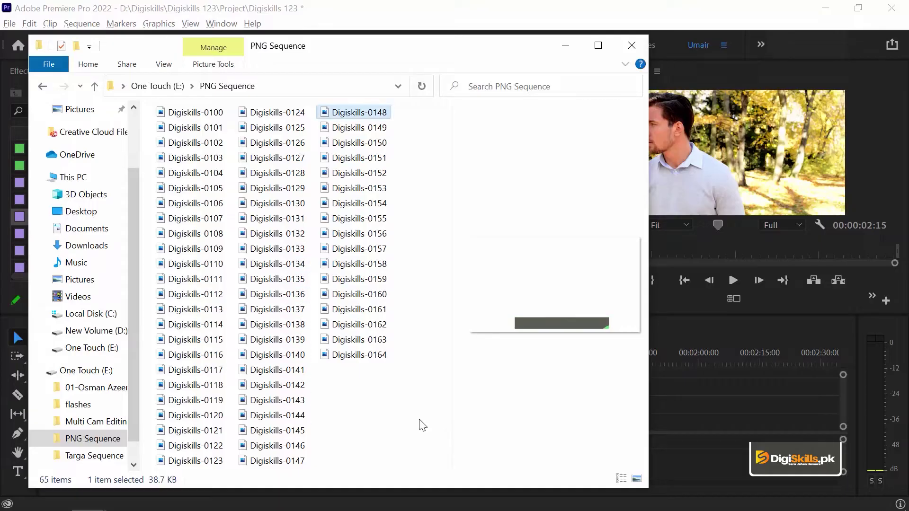
{"action": "key", "text": "Down"}
{"action": "key", "text": "Down"}
{"action": "key", "text": "Down"}
{"action": "key", "text": "Down"}
{"action": "key", "text": "Down"}
{"action": "key", "text": "Down"}
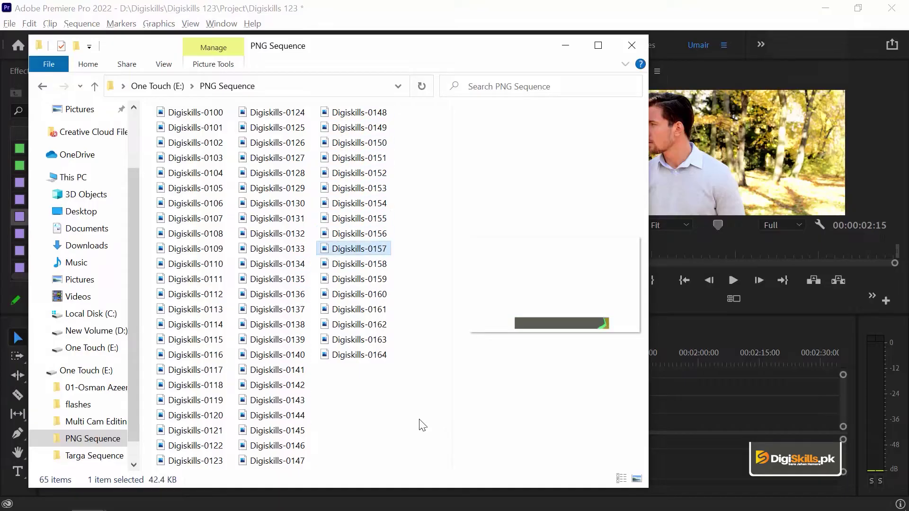
{"action": "key", "text": "Down"}
{"action": "key", "text": "Down"}
{"action": "key", "text": "Down"}
{"action": "key", "text": "Down"}
{"action": "key", "text": "Down"}
{"action": "key", "text": "Down"}
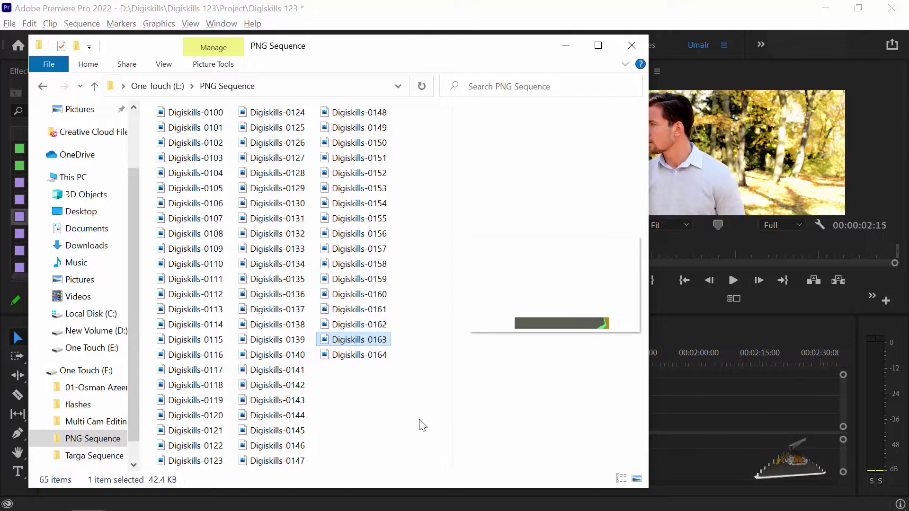
{"action": "key", "text": "Down"}
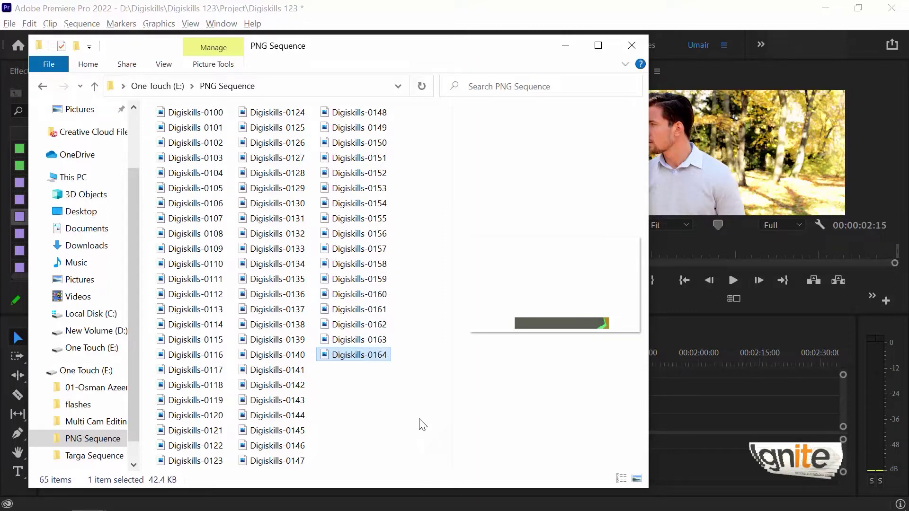
Switch to Premiere Pro and import Digiskills-0100 from the PNG Sequence folder with Image Sequence enabled
{"action": "left_click", "coordinate": [14, 134]}
{"action": "left_click", "coordinate": [14, 134]}
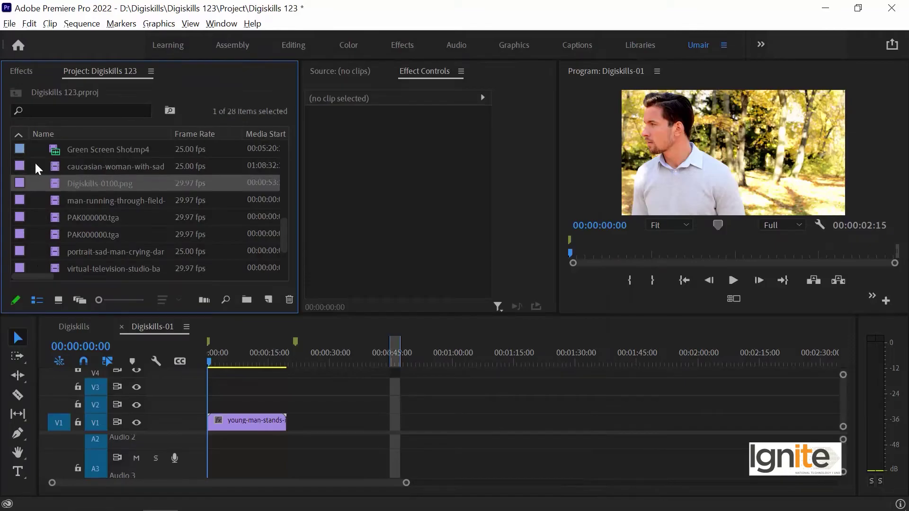
{"action": "key", "text": "ctrl+i"}
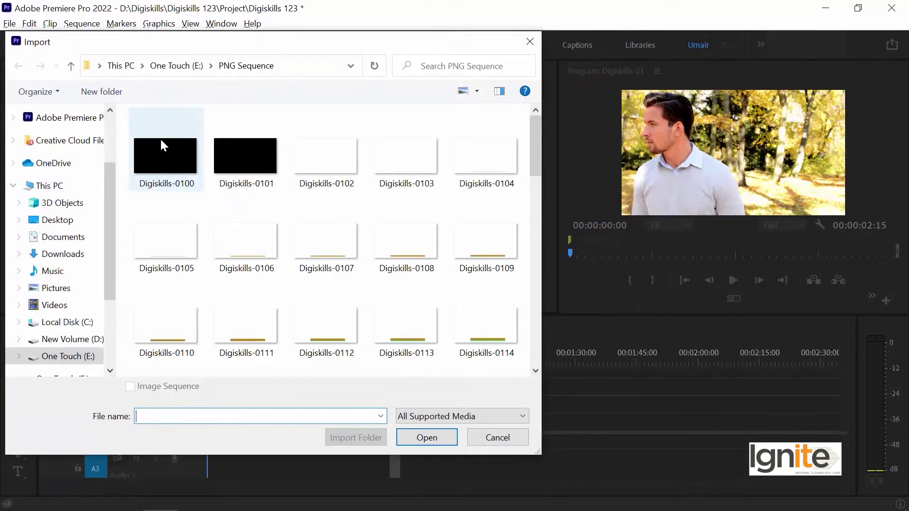
{"action": "left_click", "coordinate": [176, 65]}
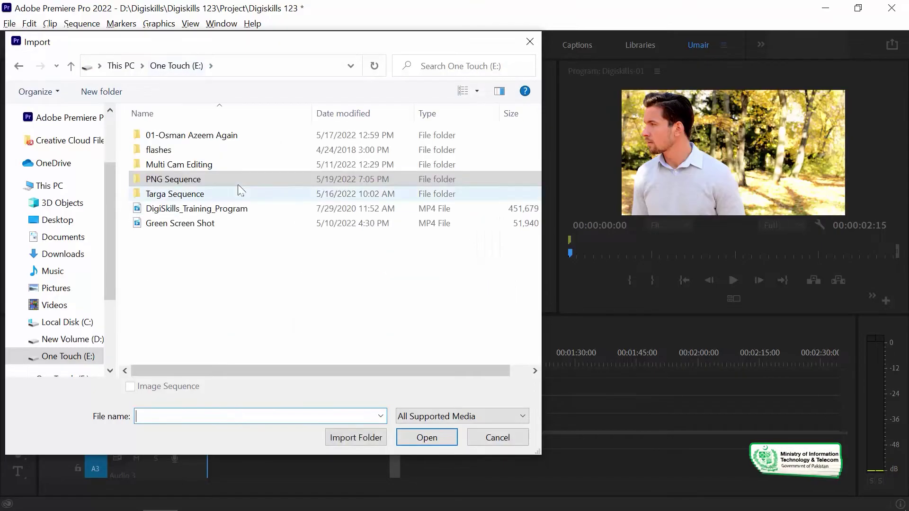
{"action": "double_click", "coordinate": [198, 180]}
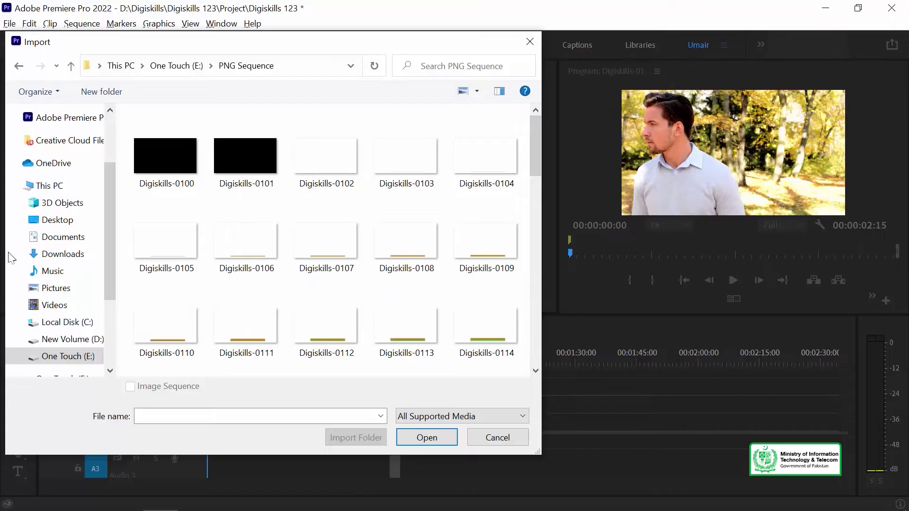
{"action": "left_click", "coordinate": [166, 170]}
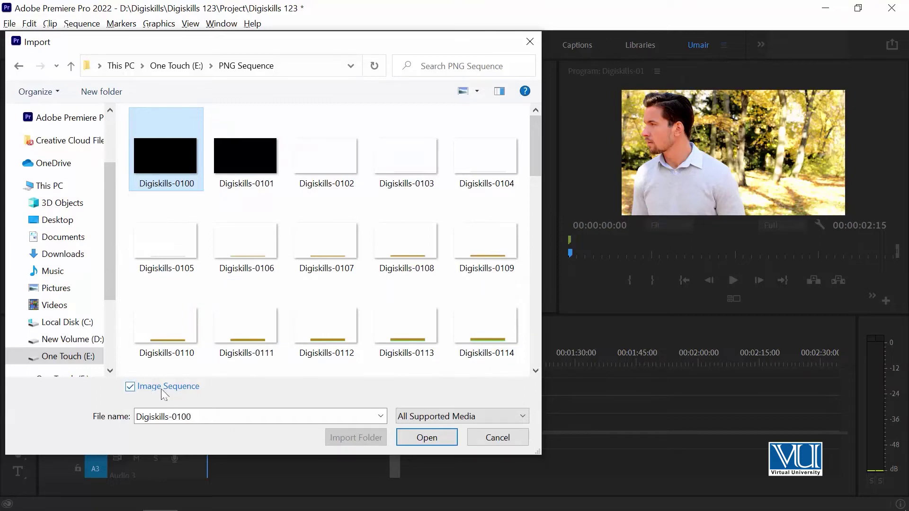
{"action": "left_click", "coordinate": [129, 387]}
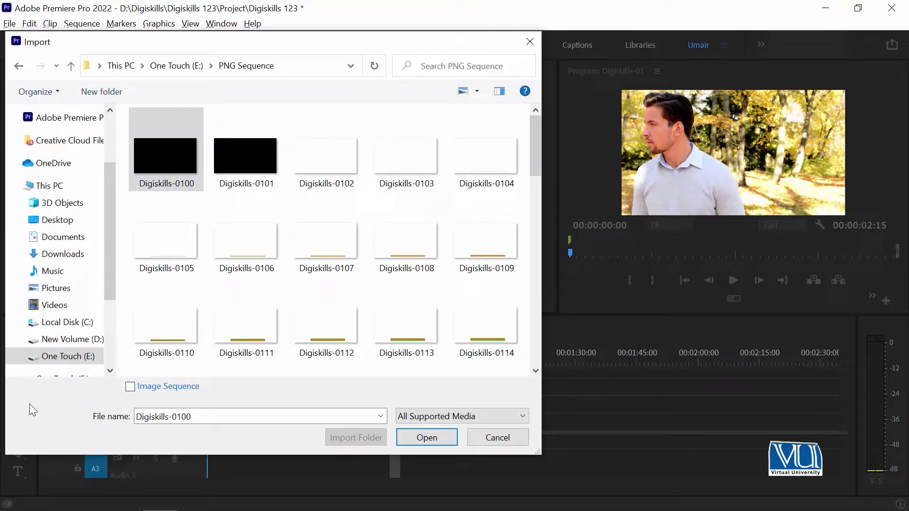
{"action": "left_click", "coordinate": [130, 387]}
{"action": "left_click", "coordinate": [179, 156]}
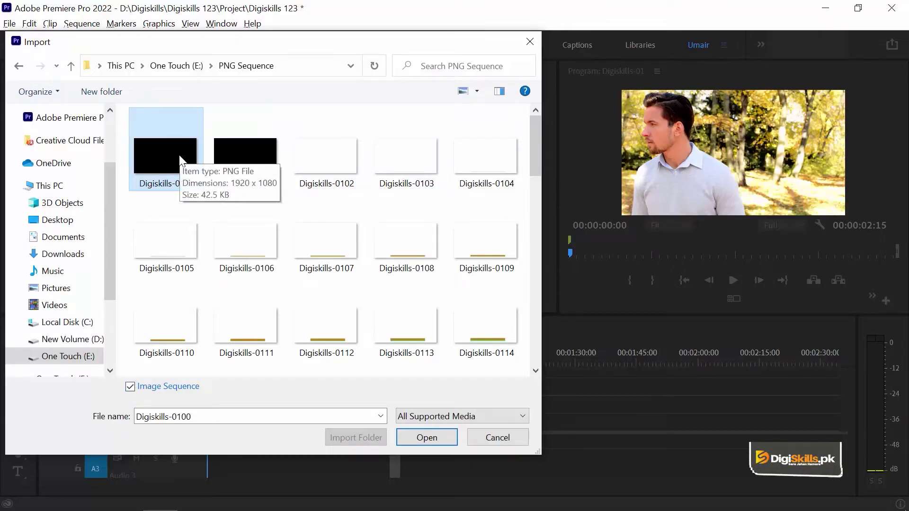
{"action": "left_click", "coordinate": [419, 439]}
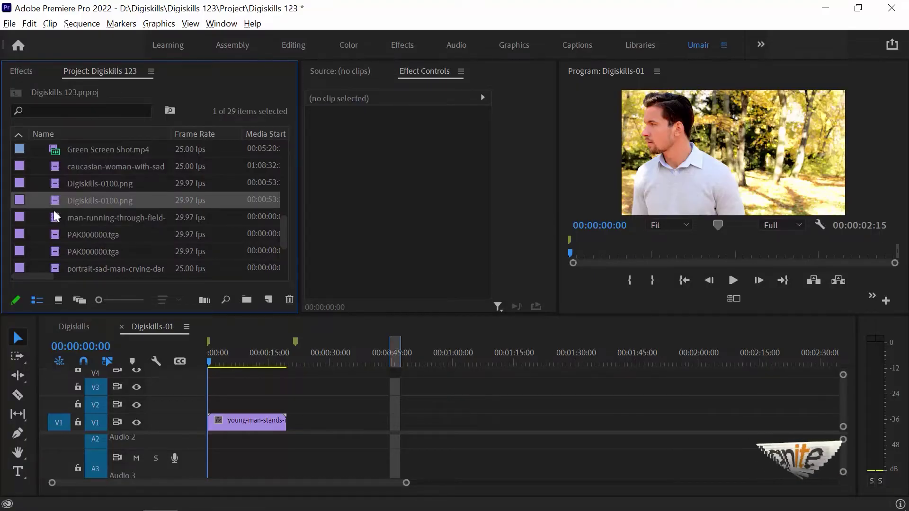
Place the imported Digiskills-0100 sequence on V1 beyond the end of the young-man clip and scrub through its animation
{"action": "left_click_drag", "start_coordinate": [173, 304], "coordinate": [316, 420]}
{"action": "left_click", "coordinate": [313, 362]}
{"action": "key", "text": "="}
{"action": "key", "text": "="}
{"action": "key", "text": "Left"}
{"action": "key", "text": "Left"}
{"action": "key", "text": "Left"}
{"action": "key", "text": "Left"}
{"action": "key", "text": "="}
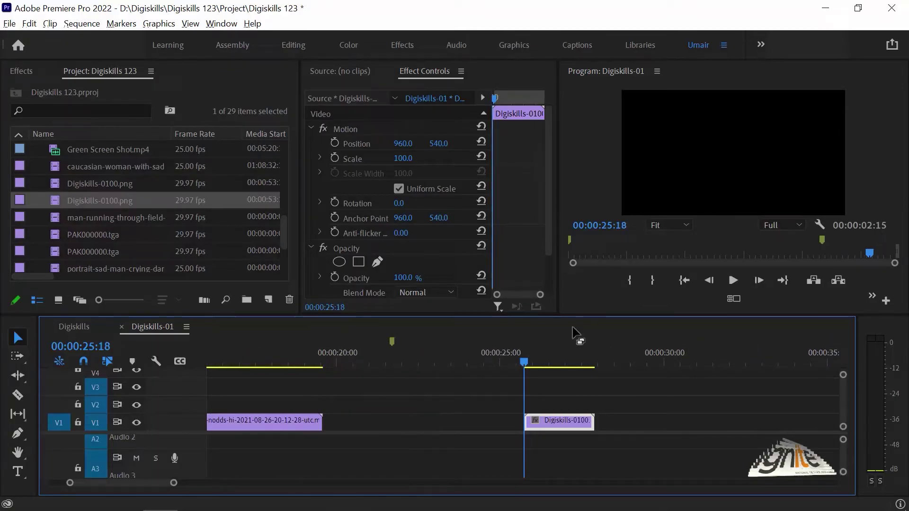
{"action": "left_click_drag", "start_coordinate": [534, 362], "coordinate": [568, 362]}
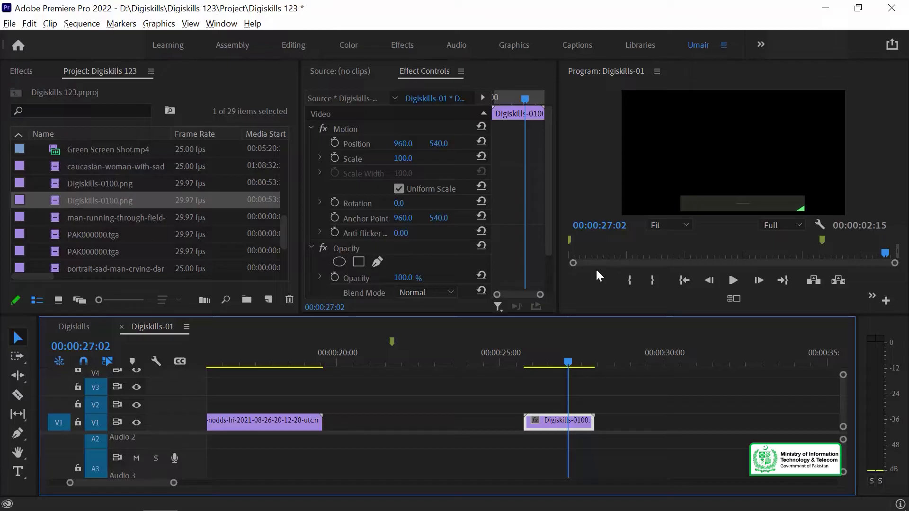
{"action": "left_click_drag", "start_coordinate": [558, 361], "coordinate": [555, 362]}
Move the Digiskills-0100 clip onto V2 above the young-man footage and check the overlay around 00:00:14:04
{"action": "key", "text": "minus"}
{"action": "left_click_drag", "start_coordinate": [539, 418], "coordinate": [341, 403]}
{"action": "left_click", "coordinate": [334, 354]}
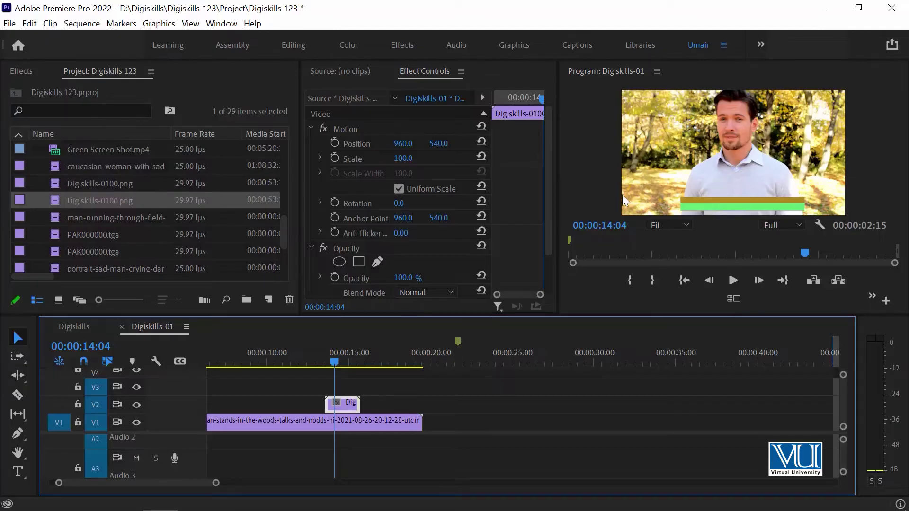
{"action": "left_click", "coordinate": [332, 358]}
Import Digiskills-0107 from the PNG Sequence folder as a single still with Image Sequence disabled
{"action": "left_click", "coordinate": [36, 178]}
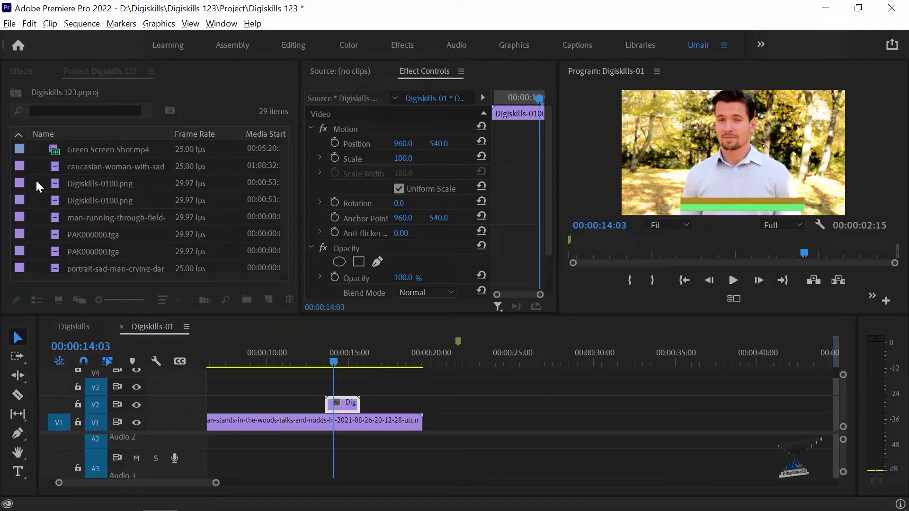
{"action": "double_click", "coordinate": [37, 182]}
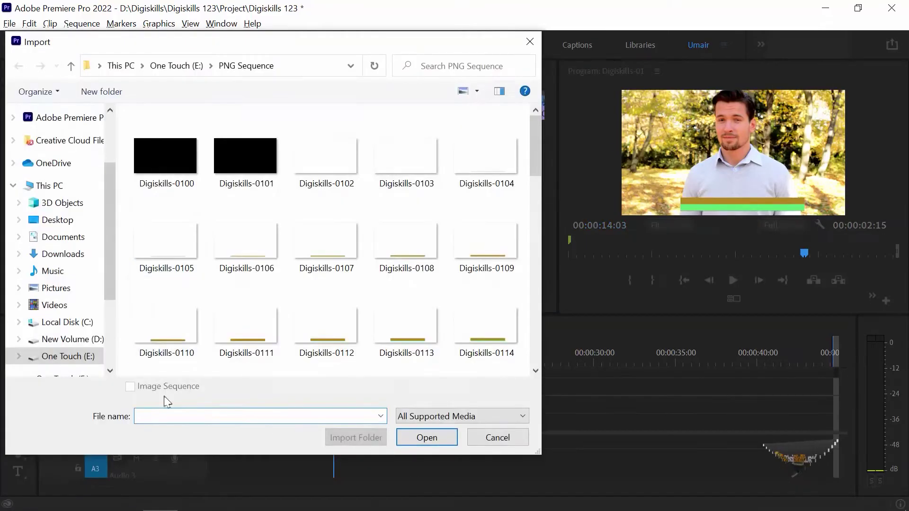
{"action": "left_click", "coordinate": [176, 173]}
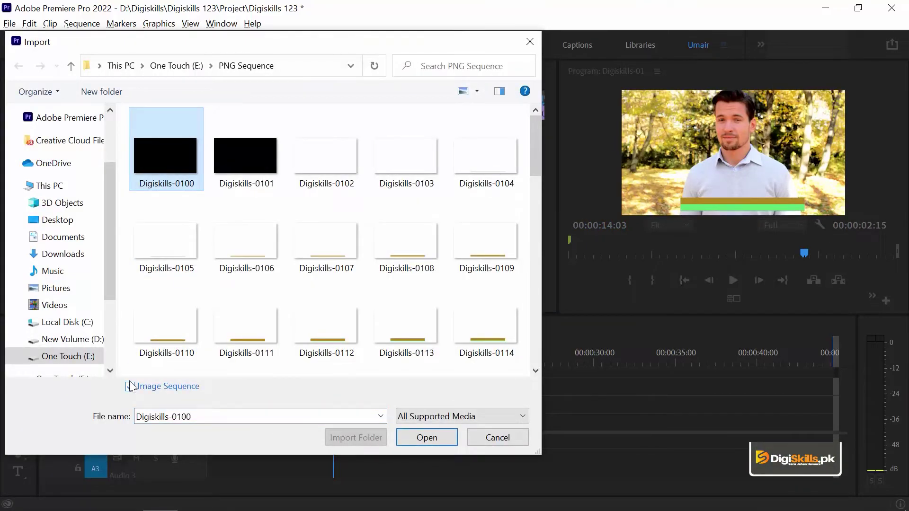
{"action": "left_click", "coordinate": [319, 256]}
{"action": "left_click", "coordinate": [130, 387]}
{"action": "left_click", "coordinate": [129, 387]}
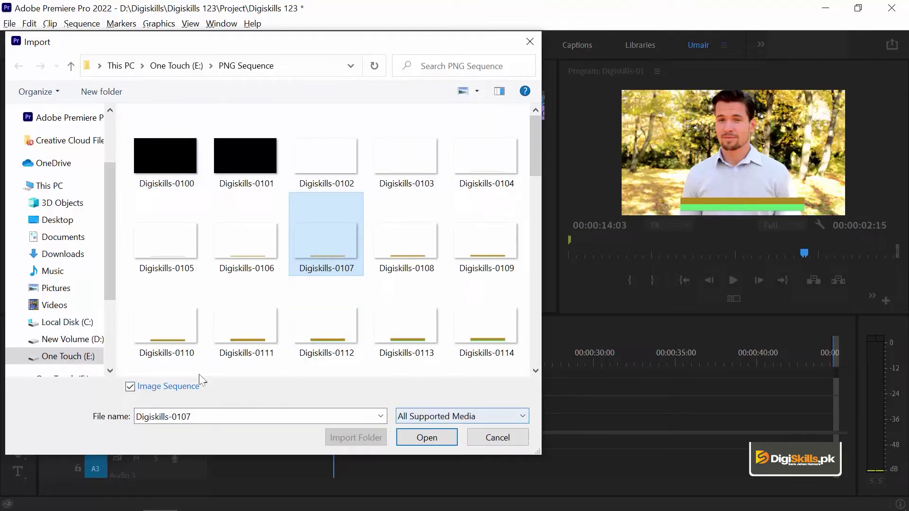
{"action": "left_click", "coordinate": [129, 386]}
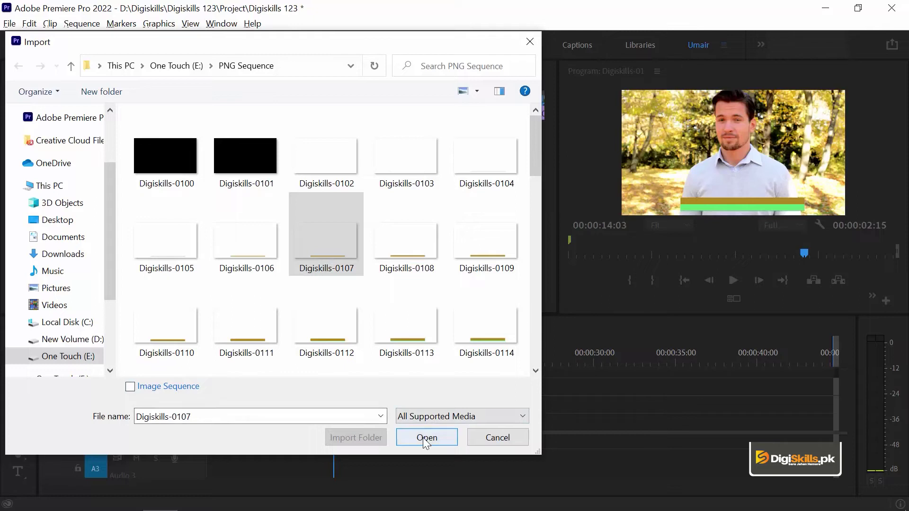
{"action": "left_click", "coordinate": [426, 438]}
Place the Digiskills-0107.png still on V2 after the sequence clip and inspect it around 00:00:18:00
{"action": "left_click_drag", "start_coordinate": [54, 251], "coordinate": [386, 406]}
{"action": "left_click", "coordinate": [387, 364]}
{"action": "left_click_drag", "start_coordinate": [387, 364], "coordinate": [399, 364]}
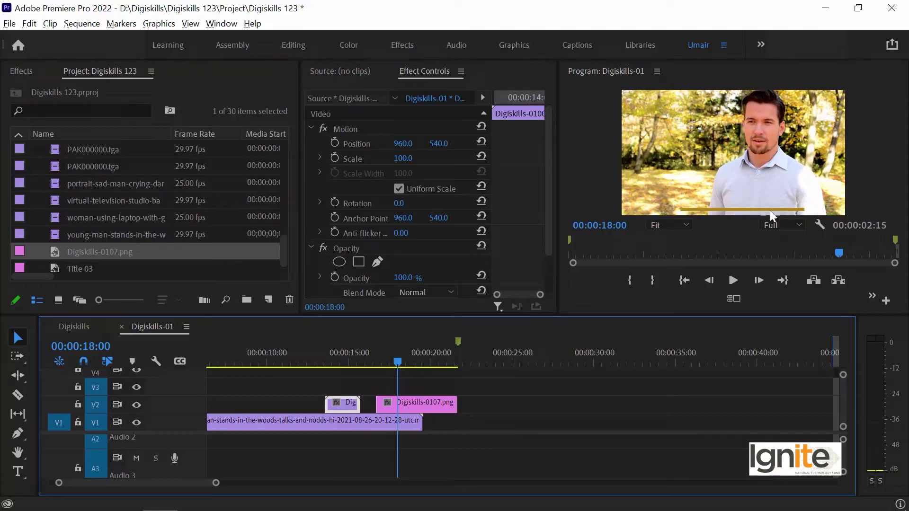
{"action": "mouse_move", "coordinate": [396, 342]}
{"action": "left_mouse_down"}
{"action": "mouse_move", "coordinate": [390, 351]}
{"action": "mouse_move", "coordinate": [411, 350]}
{"action": "mouse_move", "coordinate": [397, 351]}
{"action": "left_mouse_up"}
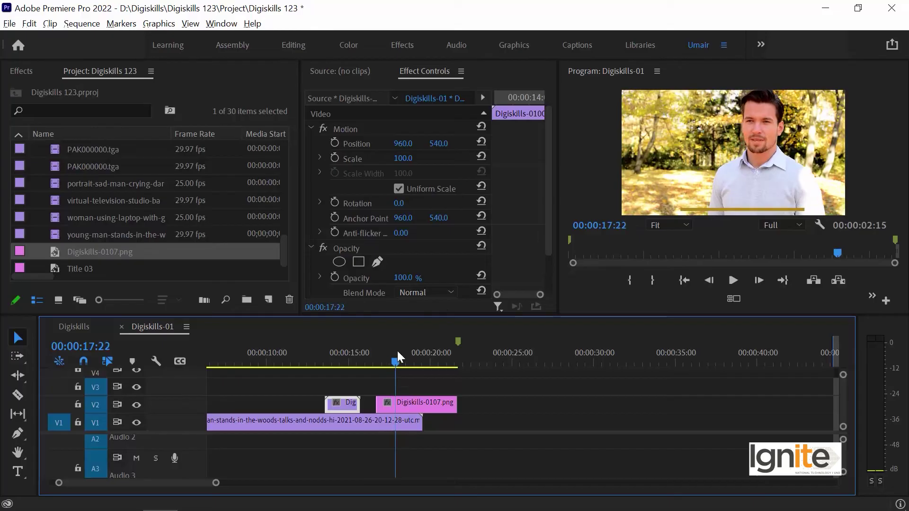
Delete the Digiskills-0107.png still from V2
{"action": "left_click", "coordinate": [406, 402]}
{"action": "key", "text": "Delete"}
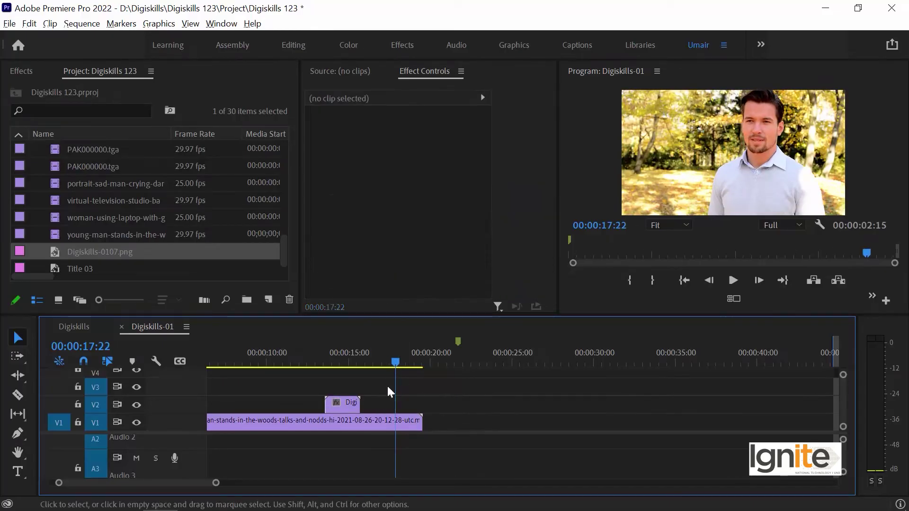
Play back the sequence overlay on V2 briefly and check its frame at 00:00:14:13
{"action": "left_click", "coordinate": [320, 345]}
{"action": "key", "text": "space"}
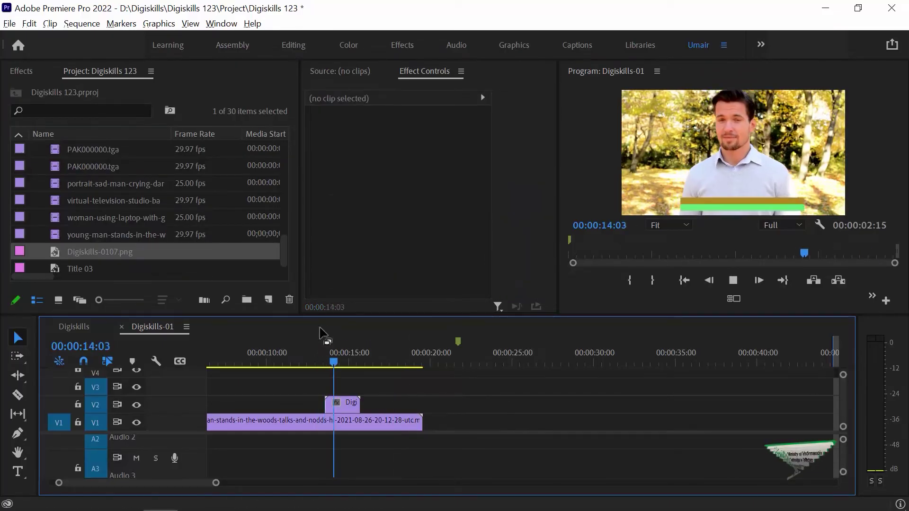
{"action": "key", "text": "space"}
{"action": "left_click", "coordinate": [341, 351]}
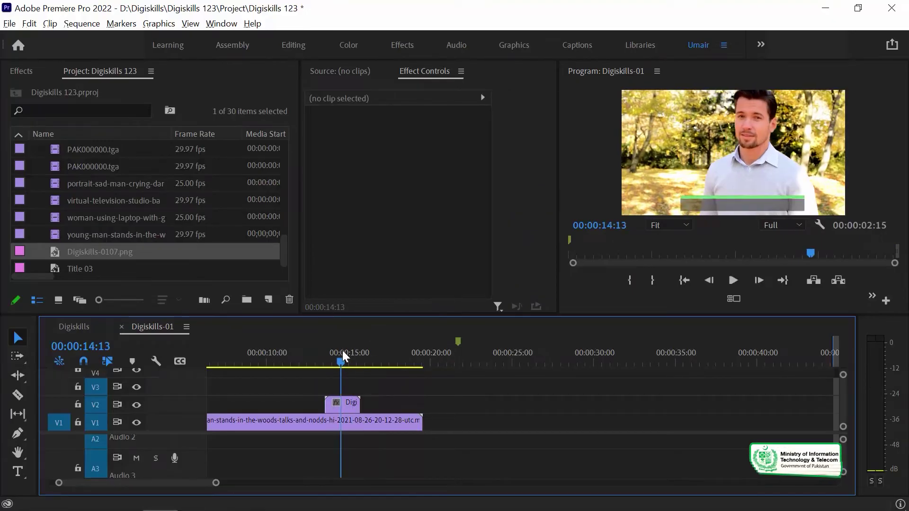
Move the Digiskills-0100 sequence clip earlier on V2 to start at 00:00:09:13 and put the playhead at its start
{"action": "key", "text": "minus"}
{"action": "key", "text": "equal"}
{"action": "left_click_drag", "start_coordinate": [447, 408], "coordinate": [382, 408]}
{"action": "left_click", "coordinate": [363, 361]}
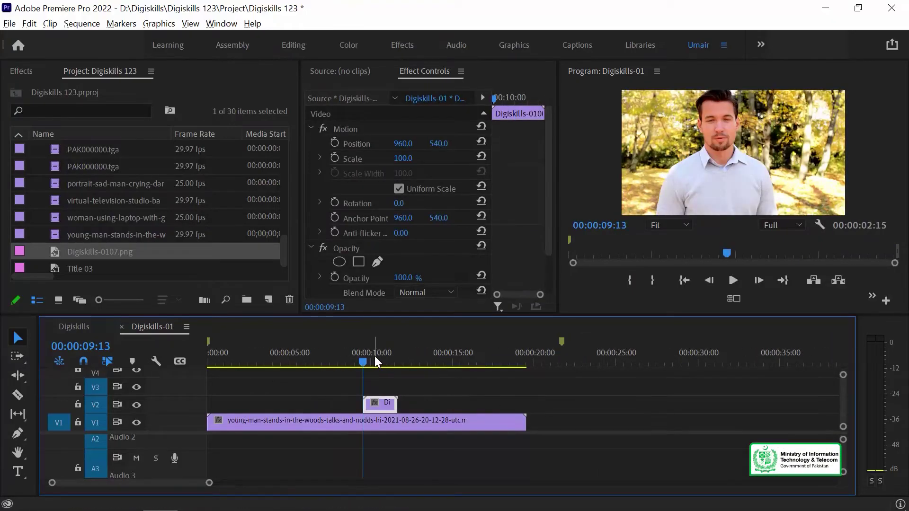
Enlarge the preview area and play back the Digiskills-0100 overlay on V2 from its start to its end
{"action": "key", "text": "equal"}
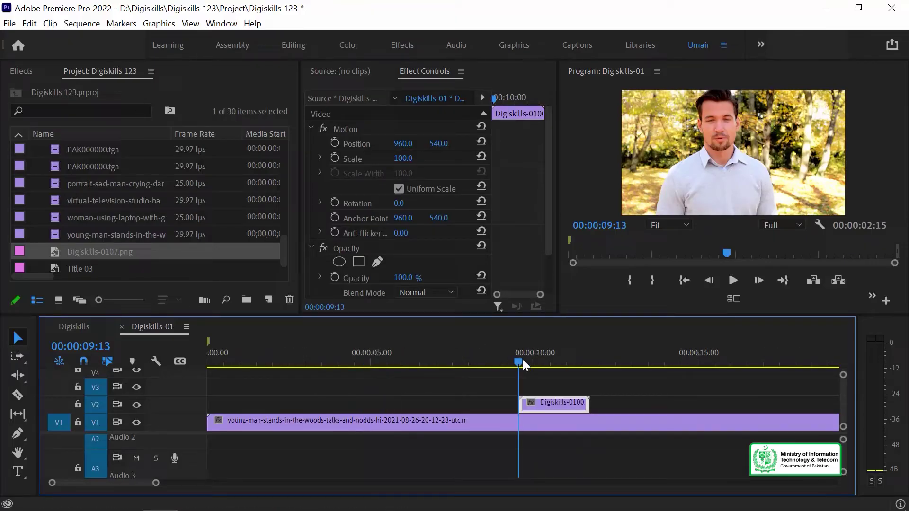
{"action": "left_click_drag", "start_coordinate": [551, 323], "coordinate": [539, 369]}
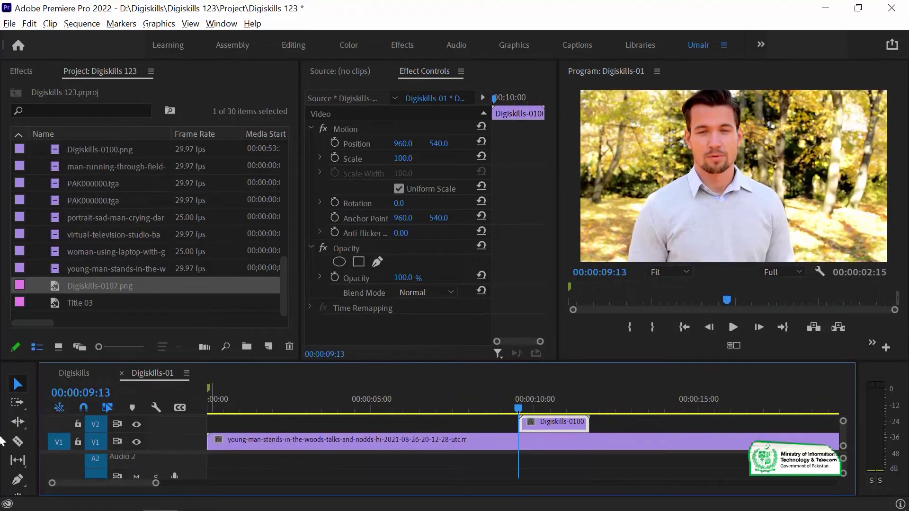
{"action": "scroll", "coordinate": [86, 470], "scroll_direction": "up", "scroll_amount": 1}
{"action": "left_click", "coordinate": [515, 398]}
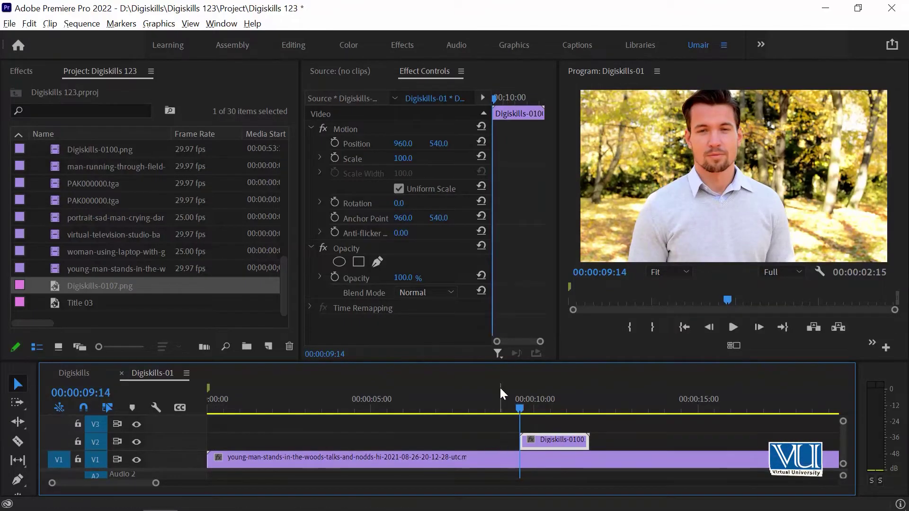
{"action": "key", "text": "space"}
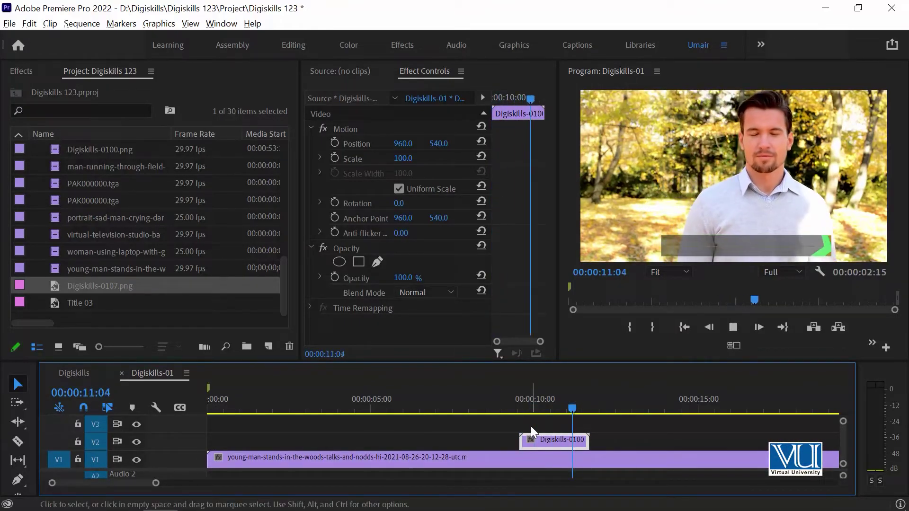
{"action": "left_click_drag", "start_coordinate": [534, 404], "coordinate": [586, 397]}
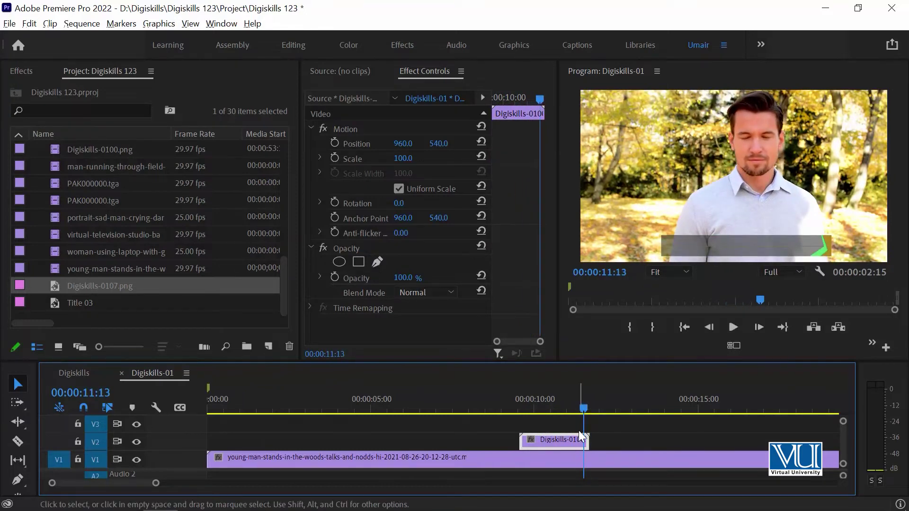
{"action": "key", "text": "equal"}
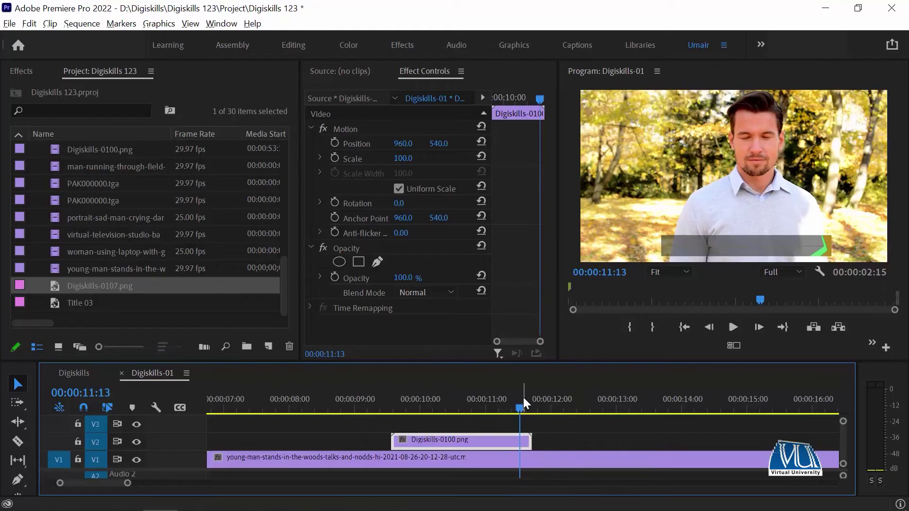
{"action": "left_click", "coordinate": [389, 393]}
{"action": "key", "text": "space"}
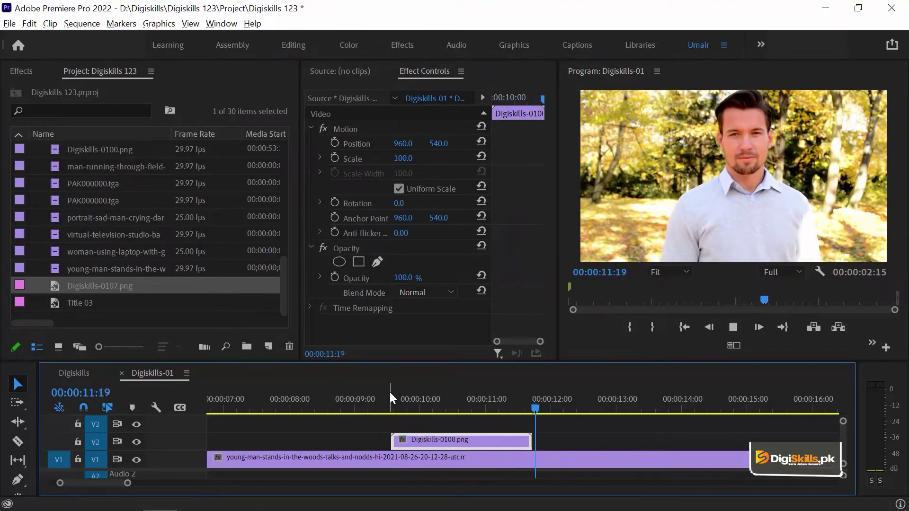
Split the Digiskills-0100 sequence clip on V2 at 00:00:11:11 and select the short end segment
{"action": "left_click", "coordinate": [501, 396]}
{"action": "mouse_move", "coordinate": [503, 392]}
{"action": "left_mouse_down"}
{"action": "mouse_move", "coordinate": [536, 384]}
{"action": "mouse_move", "coordinate": [517, 384]}
{"action": "mouse_move", "coordinate": [507, 402]}
{"action": "left_mouse_up"}
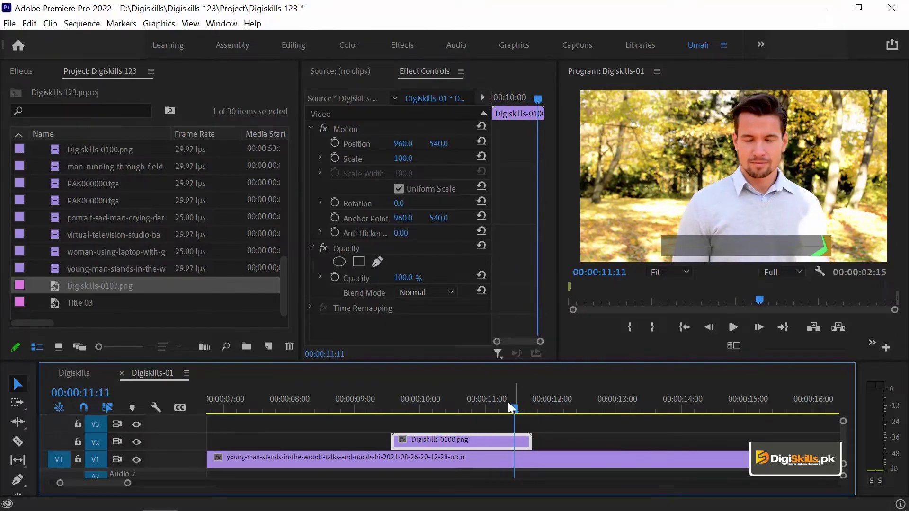
{"action": "left_click", "coordinate": [523, 439]}
Apply a frame hold on the In Point to the short end segment of the Digiskills-0100 clip
{"action": "right_click", "coordinate": [522, 439]}
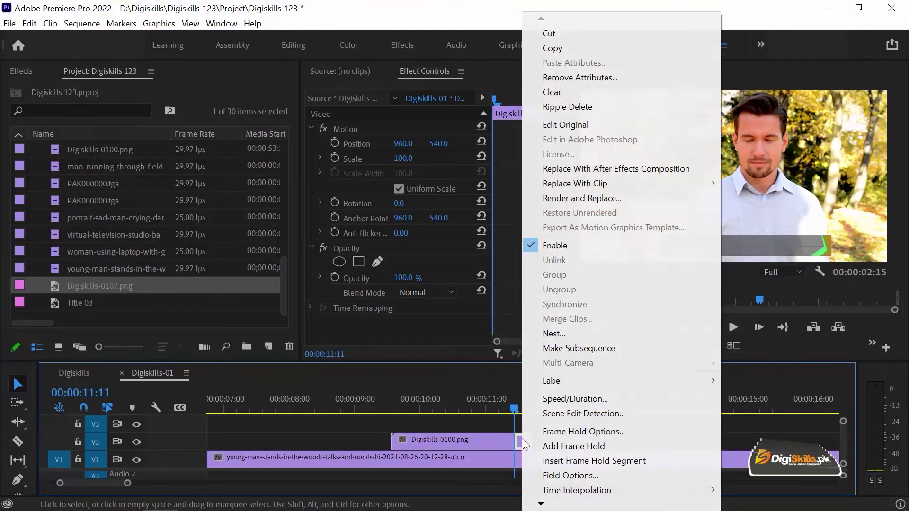
{"action": "left_click", "coordinate": [559, 432]}
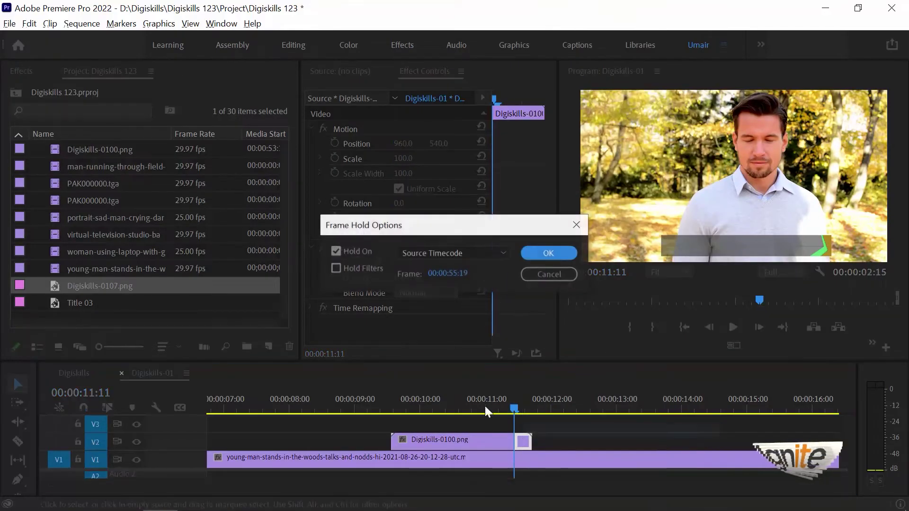
{"action": "left_click", "coordinate": [435, 254]}
{"action": "left_click", "coordinate": [440, 296]}
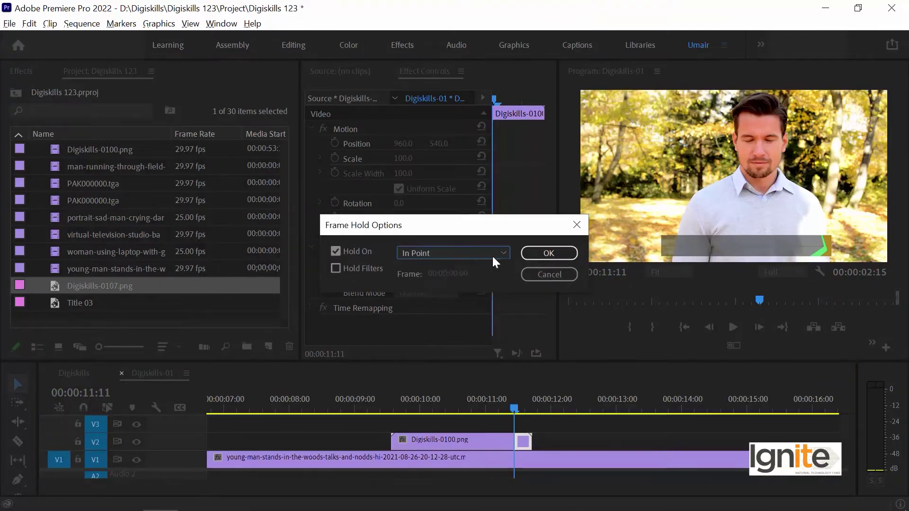
{"action": "left_click", "coordinate": [544, 253]}
Rate-stretch the held end segment on V2 to about 5 seconds (5.56% speed) and play it back
{"action": "left_click_drag", "start_coordinate": [529, 437], "coordinate": [696, 434]}
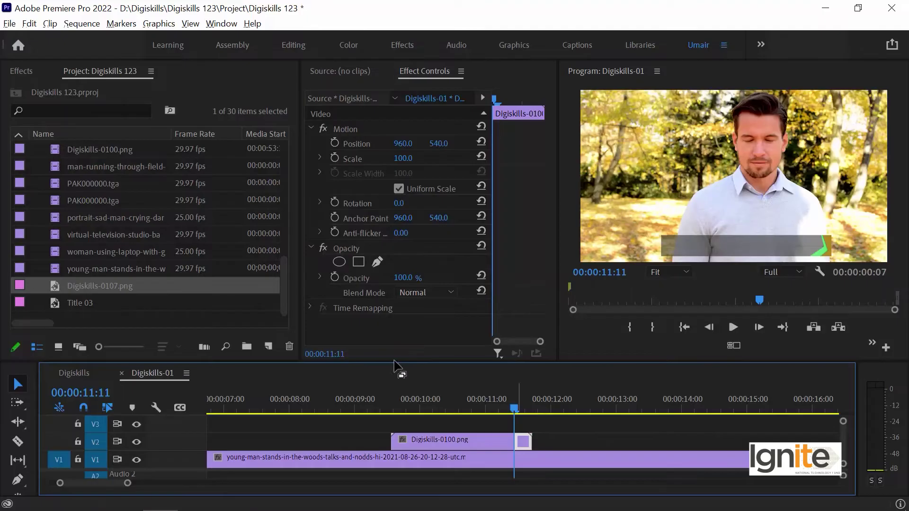
{"action": "key", "text": "r"}
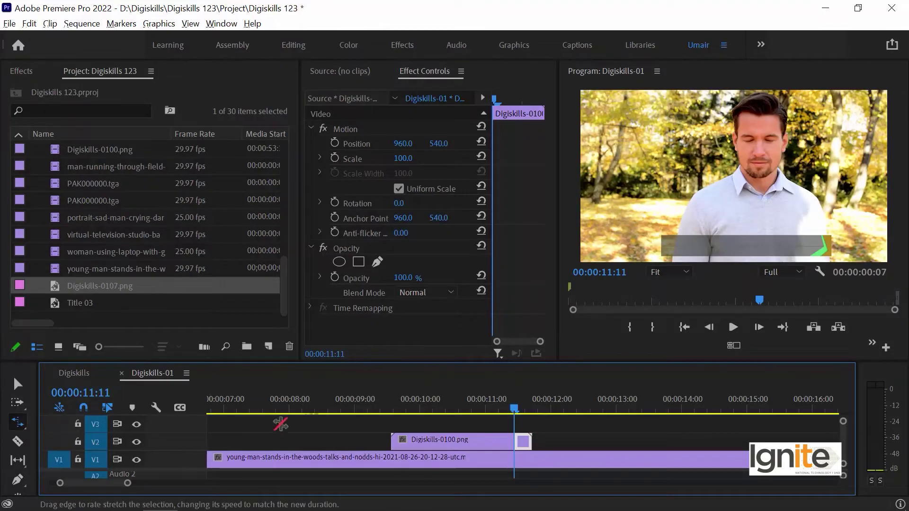
{"action": "left_click_drag", "start_coordinate": [532, 442], "coordinate": [835, 440]}
{"action": "key", "text": "space"}
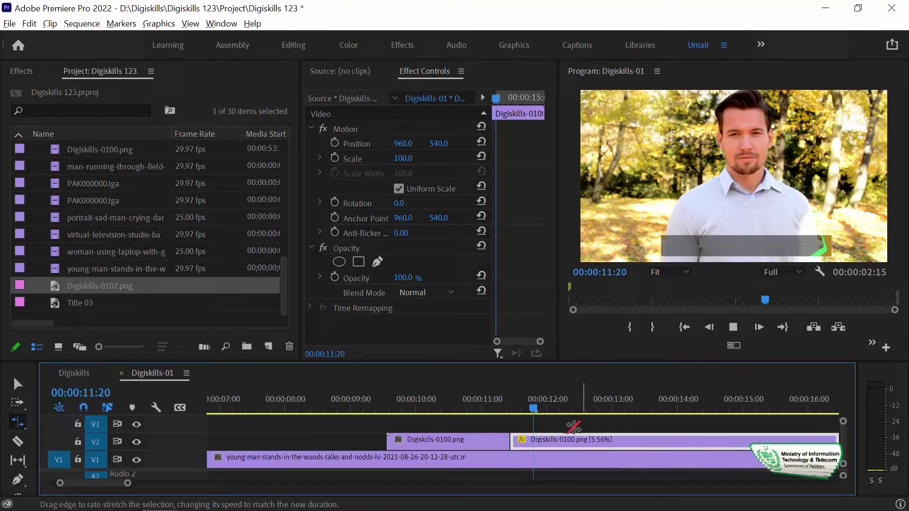
{"action": "left_click", "coordinate": [485, 408]}
{"action": "key", "text": "space"}
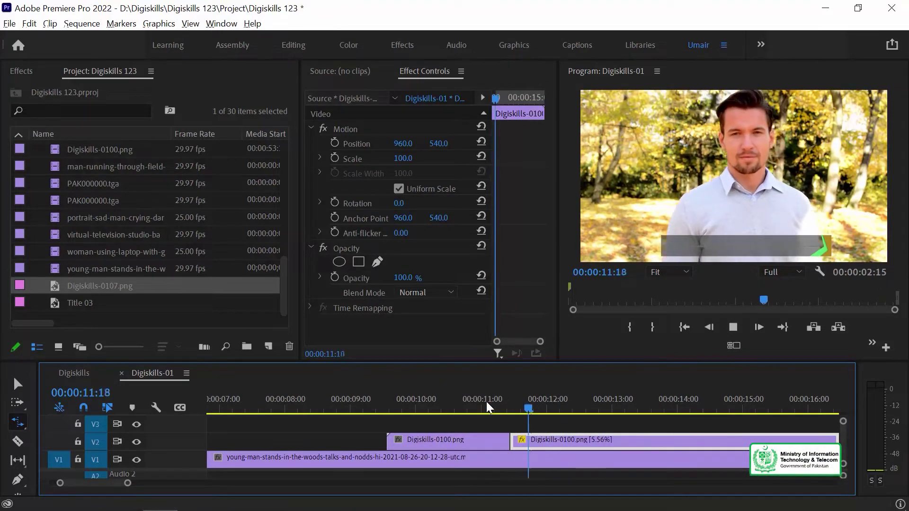
{"action": "key", "text": "minus"}
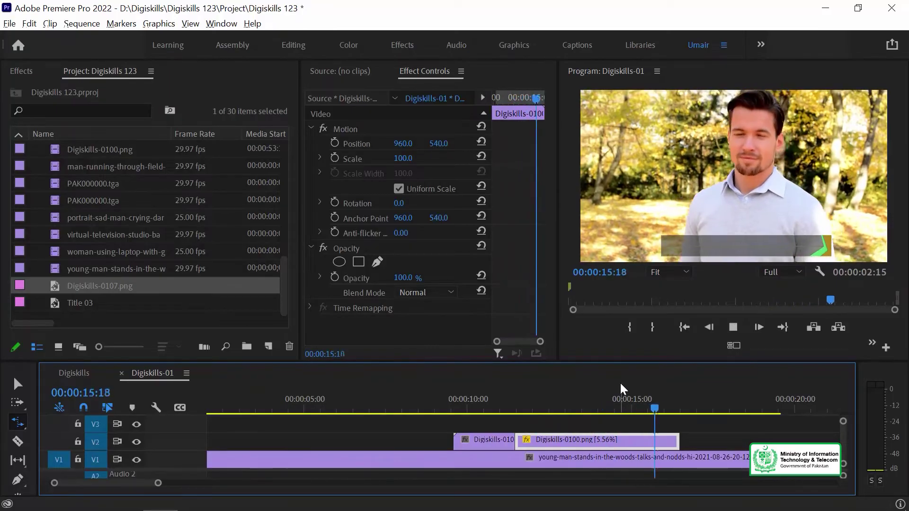
Trim the held segment to end at 00:00:16:05, untarget V1 and paste a copy of the opening Digiskills-0100 segment after it on V2
{"action": "key", "text": "v"}
{"action": "key", "text": "ctrl+z"}
{"action": "left_click_drag", "start_coordinate": [621, 396], "coordinate": [665, 397]}
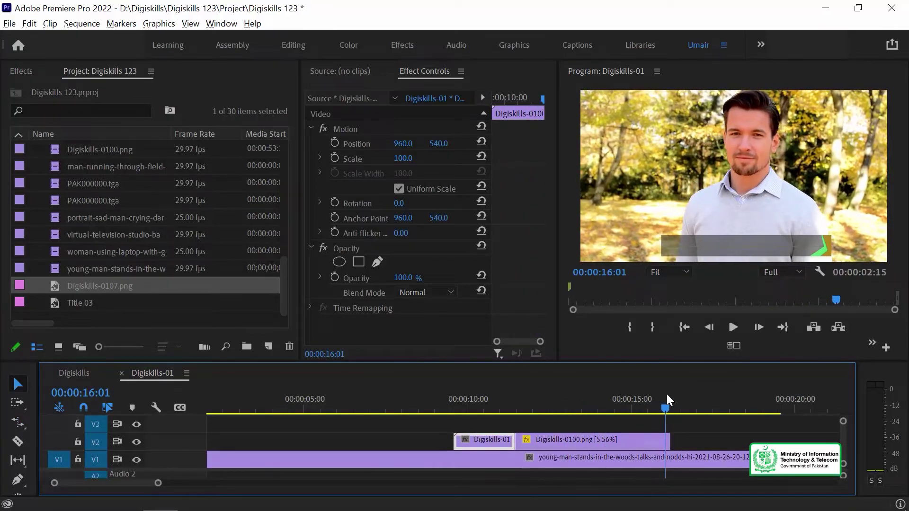
{"action": "key", "text": "Left"}
{"action": "key", "text": "Left"}
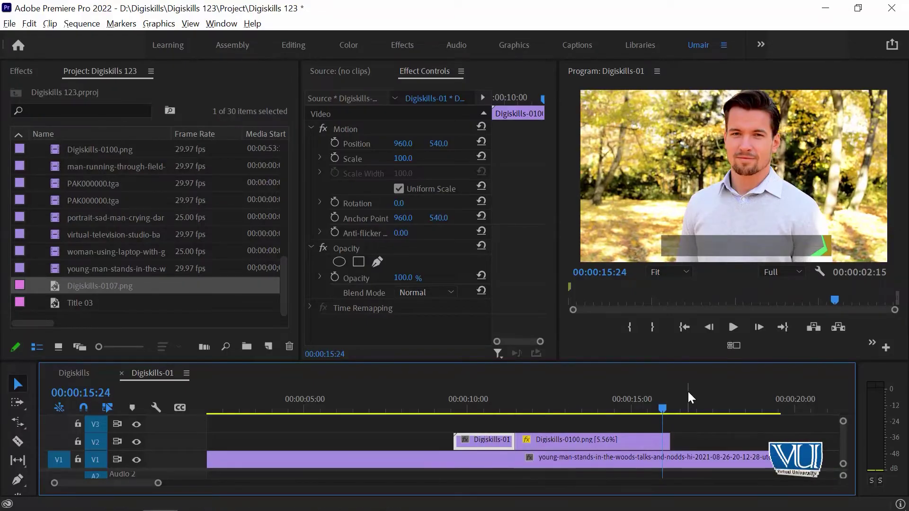
{"action": "left_click", "coordinate": [669, 397]}
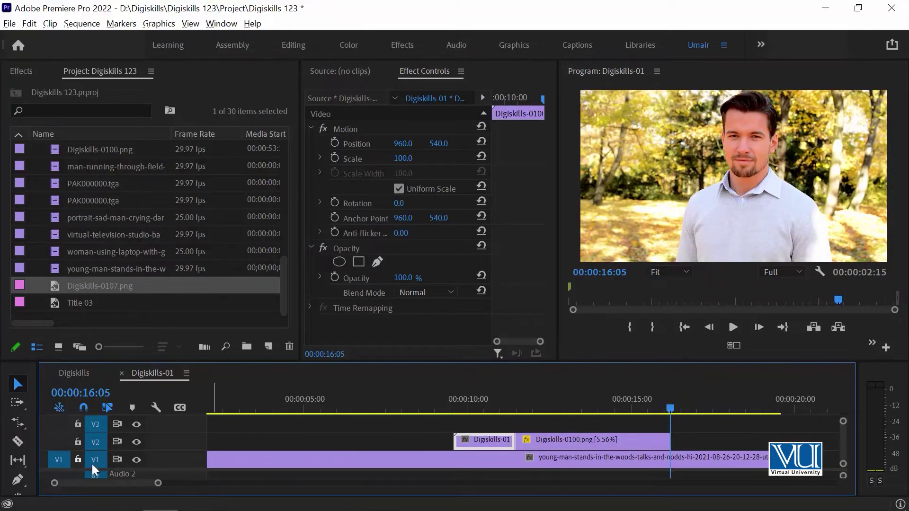
{"action": "key", "text": "ctrl+v"}
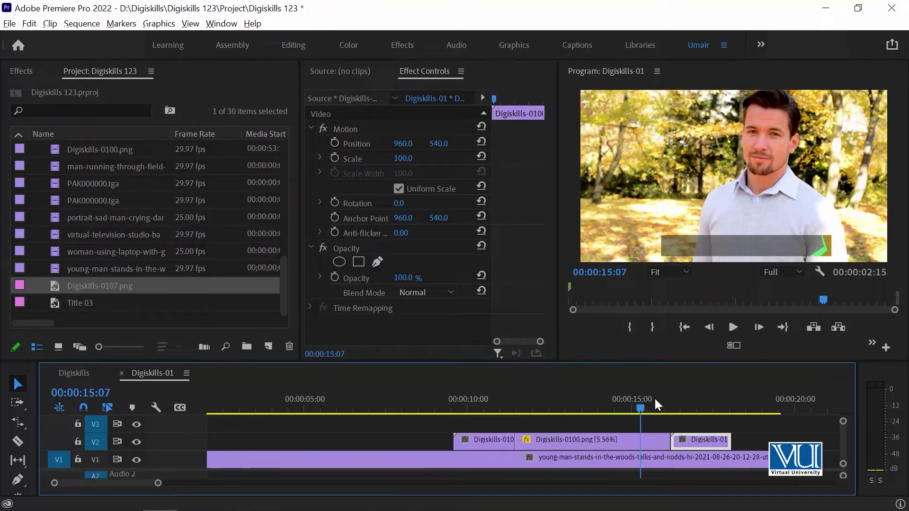
Play back the transition from the held segment into the pasted Digiskills-0100 segment
{"action": "left_click", "coordinate": [652, 436]}
{"action": "key", "text": "space"}
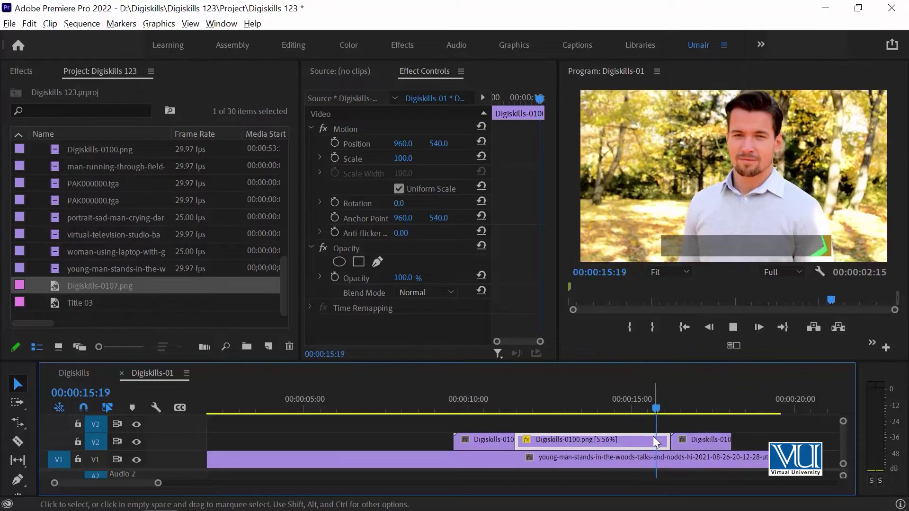
{"action": "key", "text": "space"}
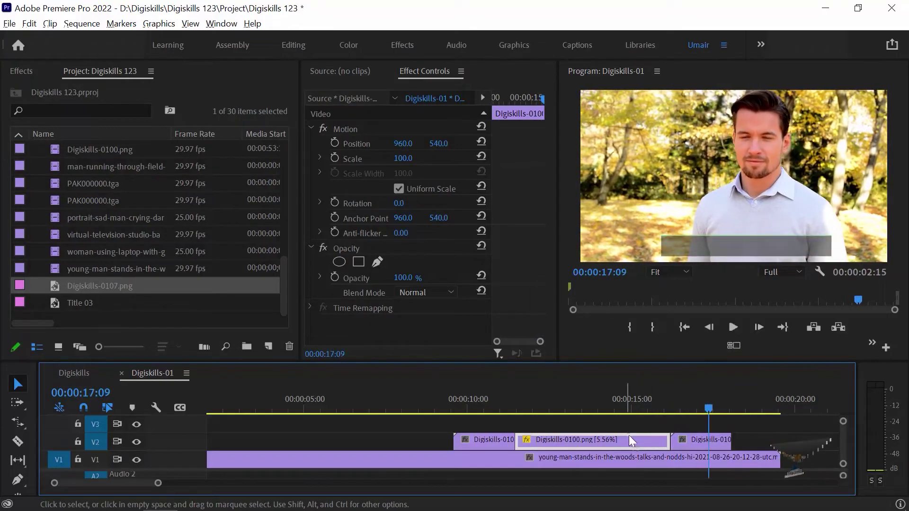
Reverse the speed of the pasted closing segment on V2, keeping it at 100%
{"action": "left_click", "coordinate": [689, 439]}
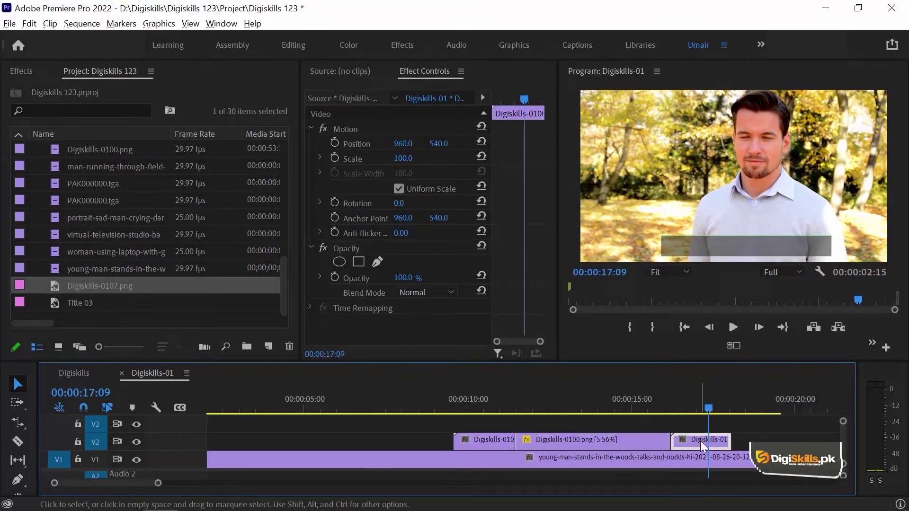
{"action": "right_click", "coordinate": [701, 441]}
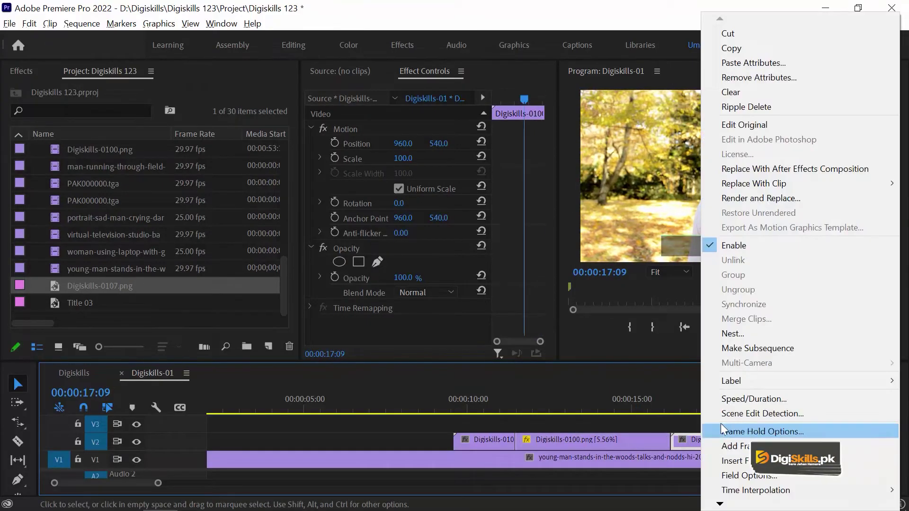
{"action": "left_click", "coordinate": [773, 398]}
{"action": "left_click", "coordinate": [386, 262]}
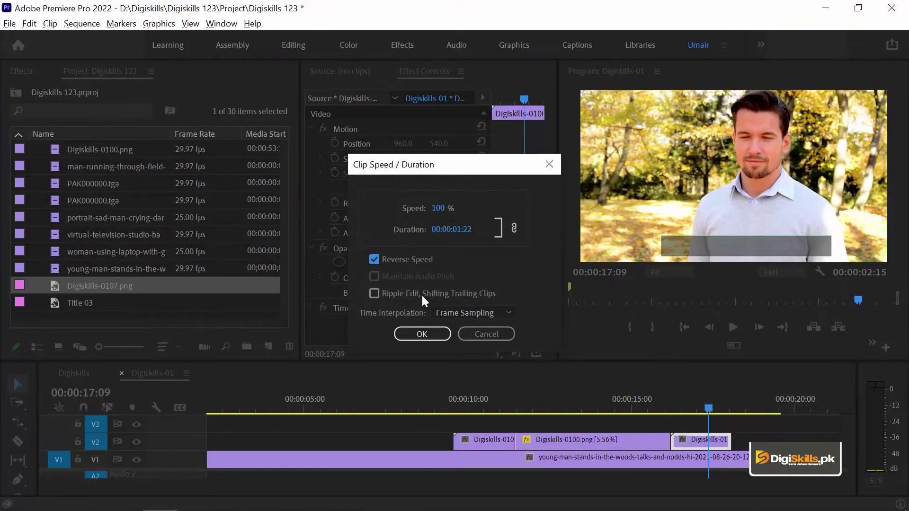
{"action": "left_click", "coordinate": [423, 334]}
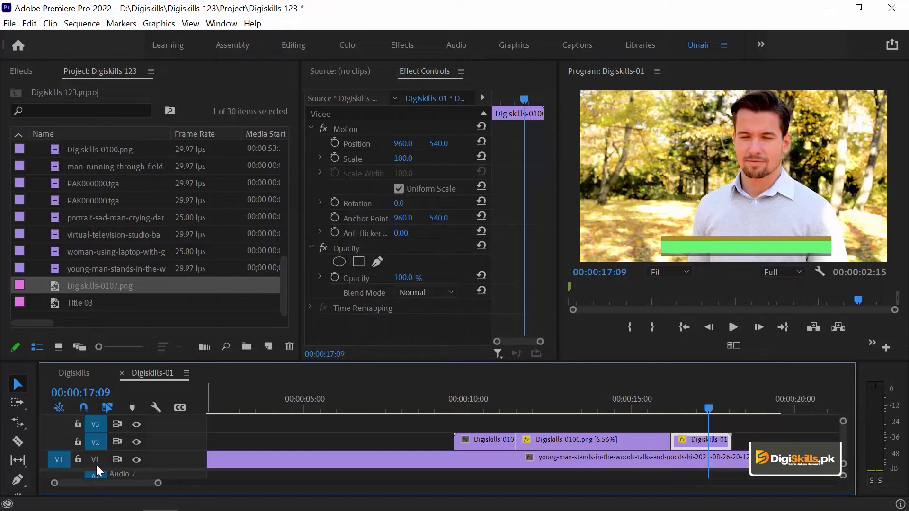
Play back the reversed closing segment and return the playhead to 00:00:11:03
{"action": "left_click", "coordinate": [654, 401]}
{"action": "key", "text": "space"}
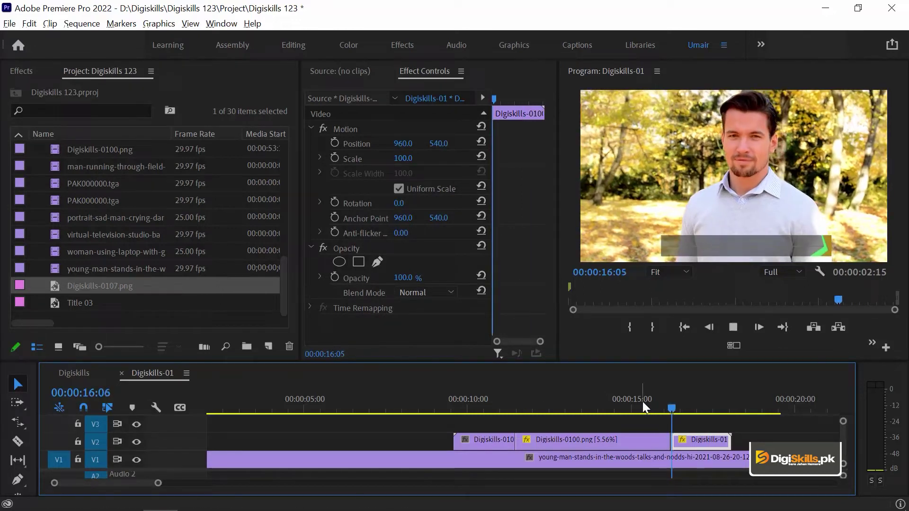
{"action": "key", "text": "space"}
{"action": "left_click", "coordinate": [504, 401]}
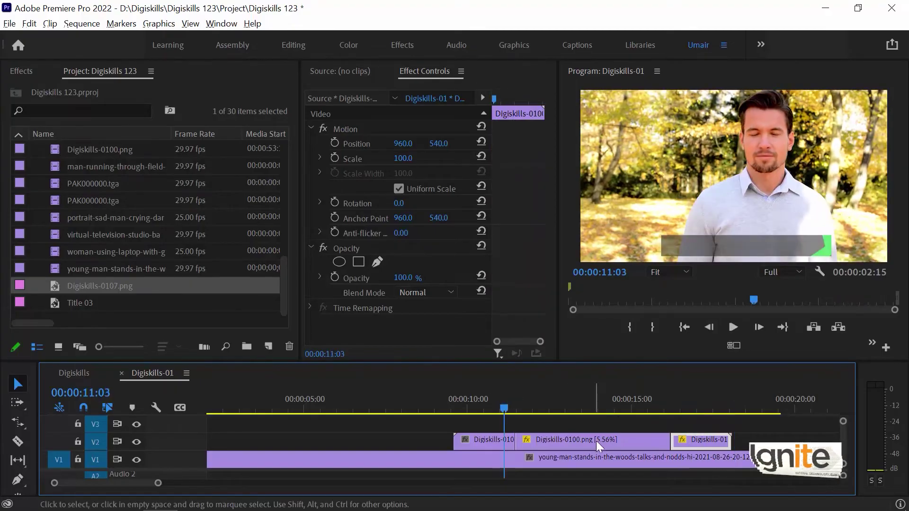
Move all three Digiskills-0100 segments on V2 together so they start at about 00:00:03:00
{"action": "key", "text": "minus"}
{"action": "left_click_drag", "start_coordinate": [539, 428], "coordinate": [362, 447]}
{"action": "left_click_drag", "start_coordinate": [425, 442], "coordinate": [309, 439]}
Play back the complete lower third on V2 from its opening through the held segment to the reversed ending
{"action": "left_click", "coordinate": [272, 399]}
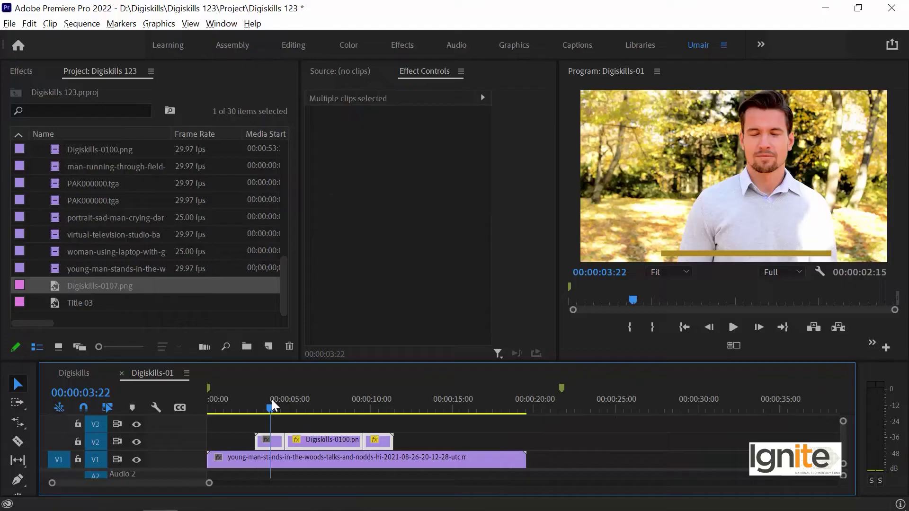
{"action": "key", "text": "space"}
{"action": "left_click", "coordinate": [255, 406]}
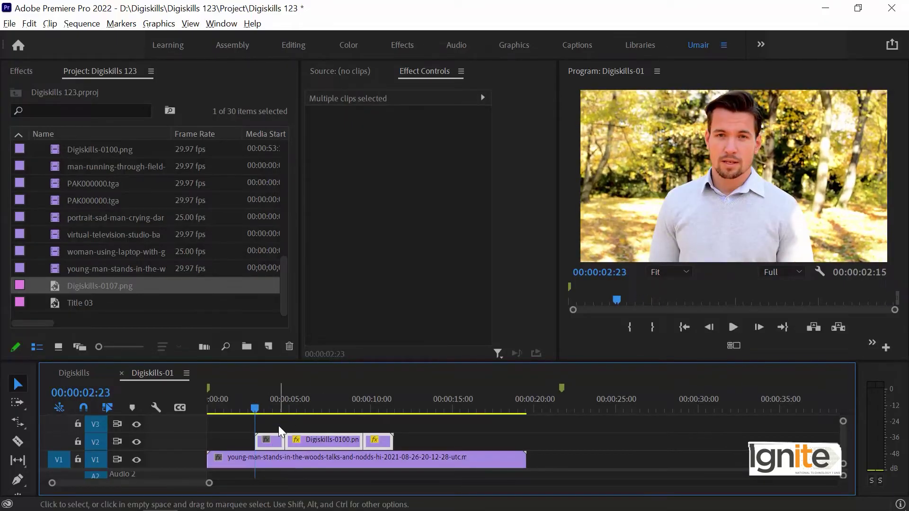
{"action": "key", "text": "space"}
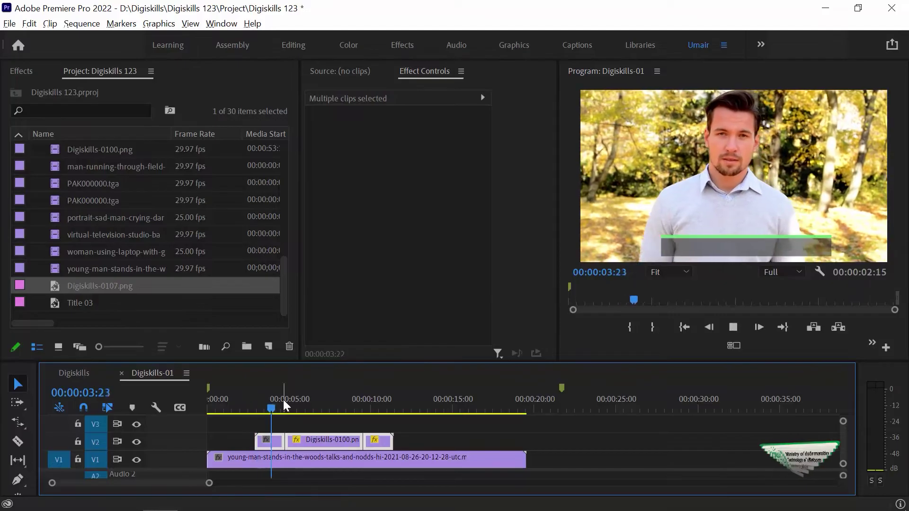
{"action": "key", "text": "space"}
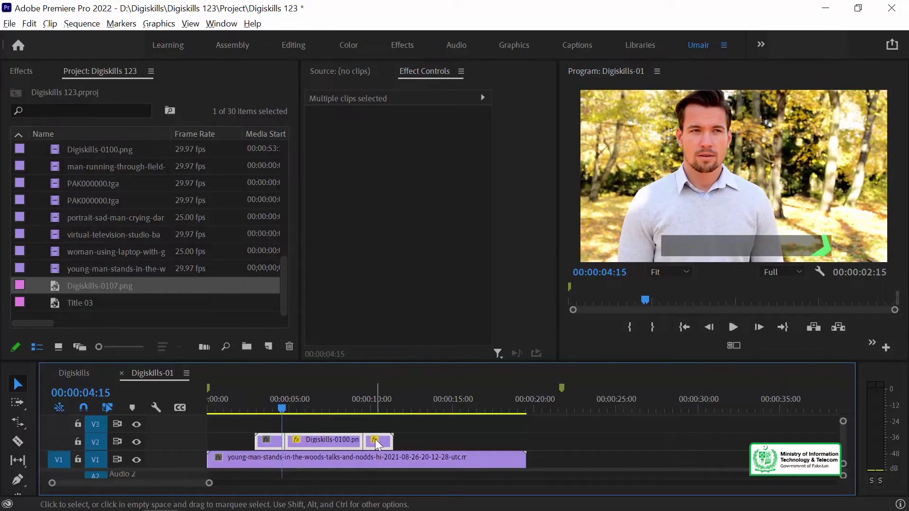
{"action": "key", "text": "space"}
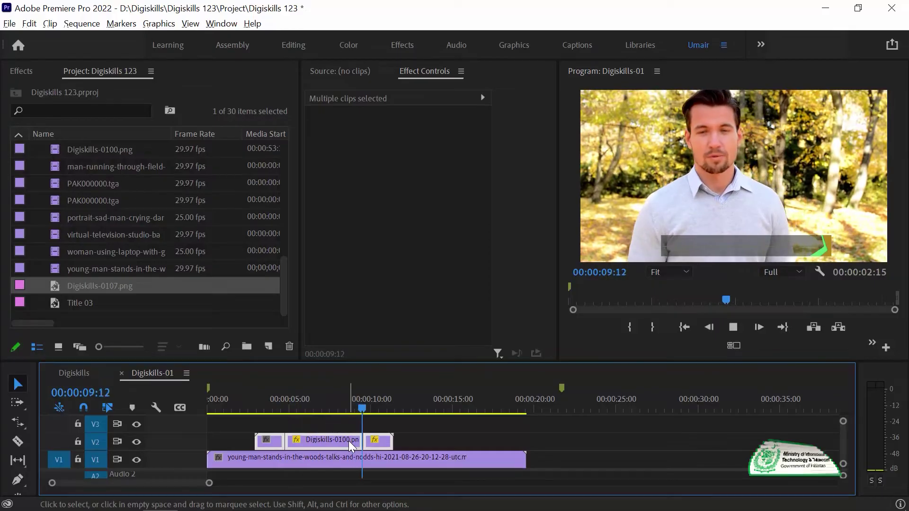
{"action": "key", "text": "space"}
{"action": "left_click", "coordinate": [251, 422]}
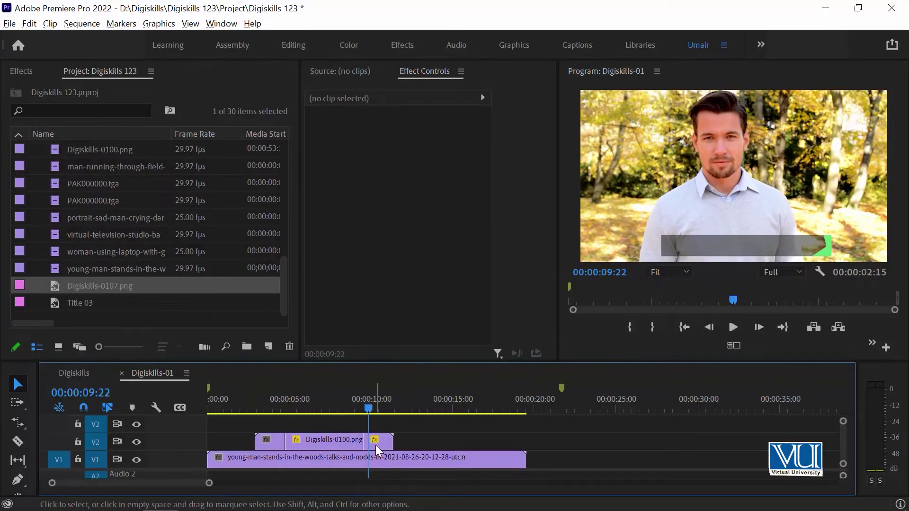
{"action": "key", "text": "space"}
{"action": "key", "text": "space"}
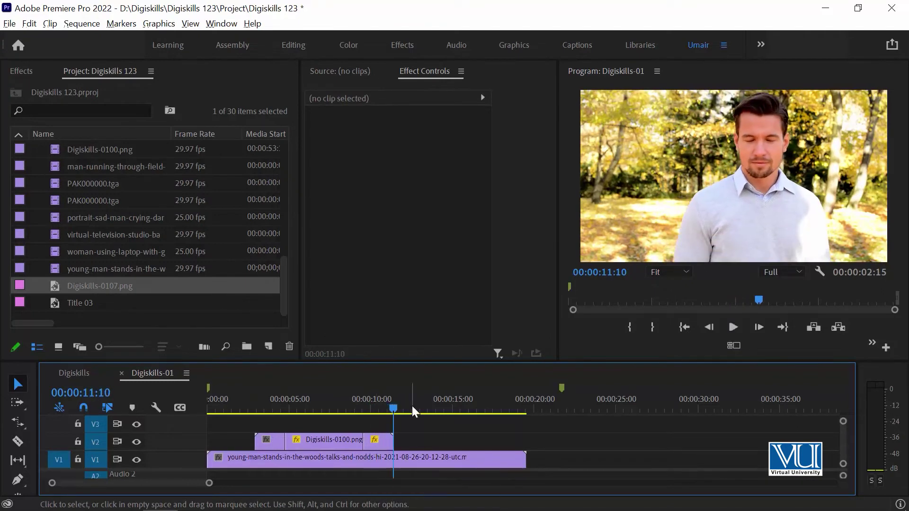
Add a text title with the man's first name over the lower third bar at 00:00:05:19
{"action": "left_click", "coordinate": [283, 397]}
{"action": "left_click", "coordinate": [336, 398]}
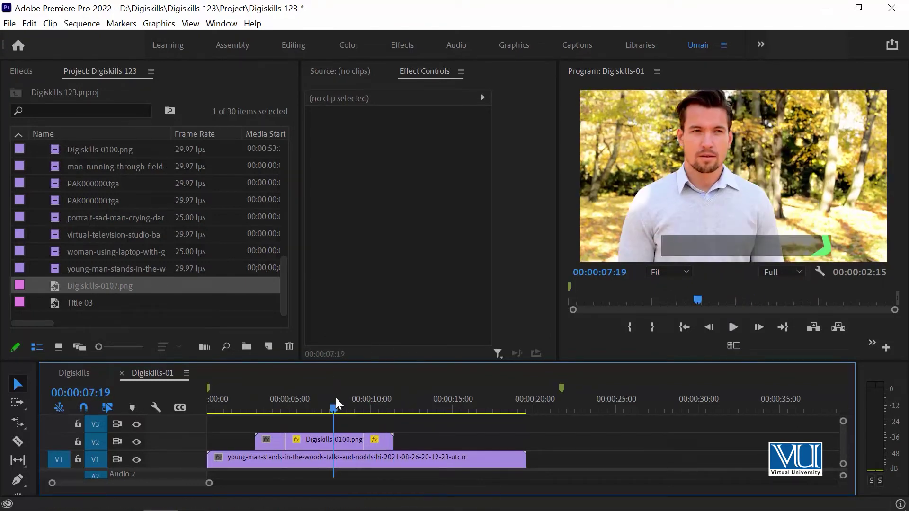
{"action": "left_click", "coordinate": [306, 398]}
{"action": "left_click_drag", "start_coordinate": [305, 398], "coordinate": [301, 398]}
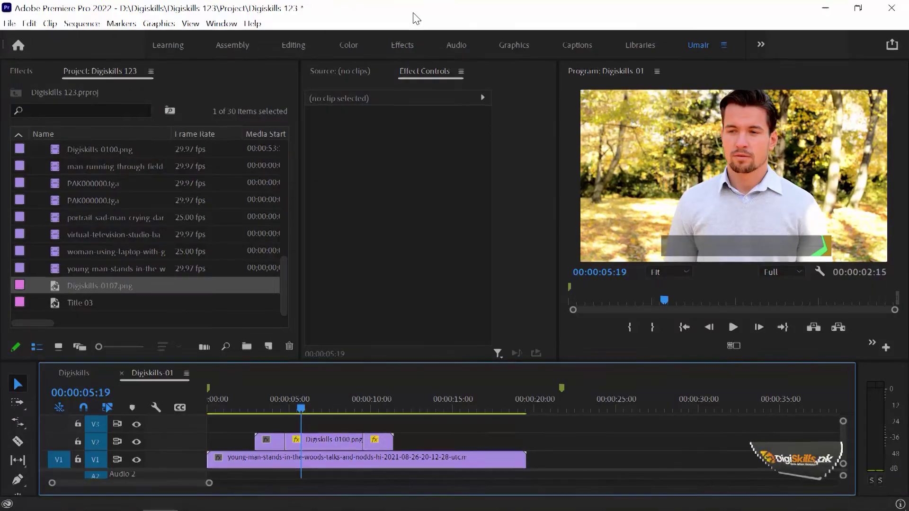
{"action": "left_click_drag", "start_coordinate": [232, 360], "coordinate": [232, 346]}
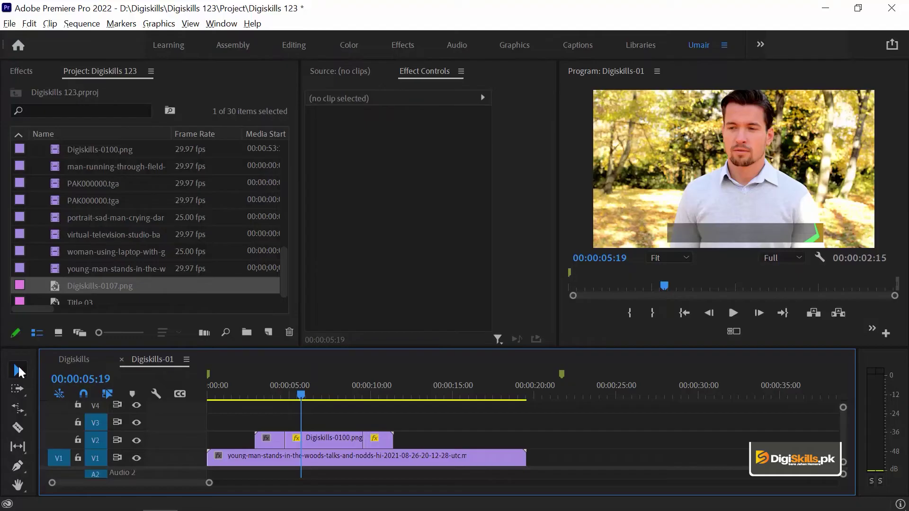
{"action": "left_click_drag", "start_coordinate": [51, 349], "coordinate": [51, 323]}
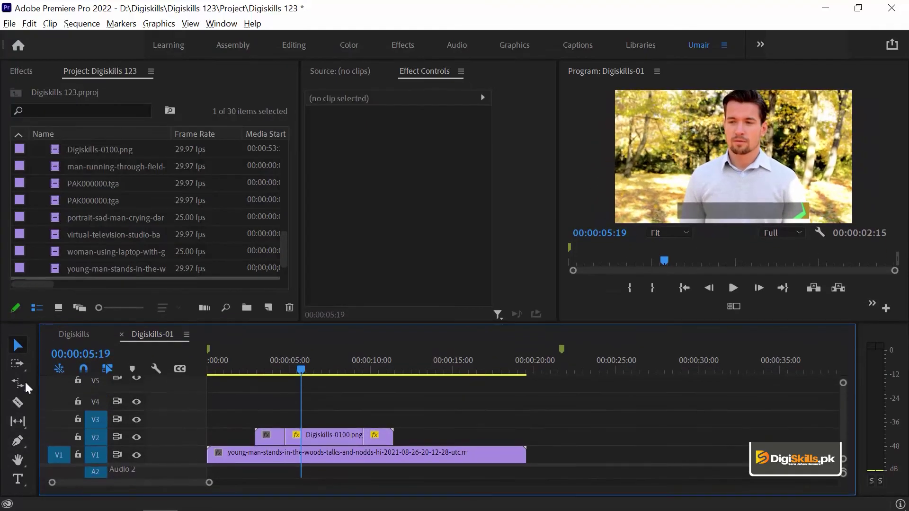
{"action": "left_click", "coordinate": [18, 478]}
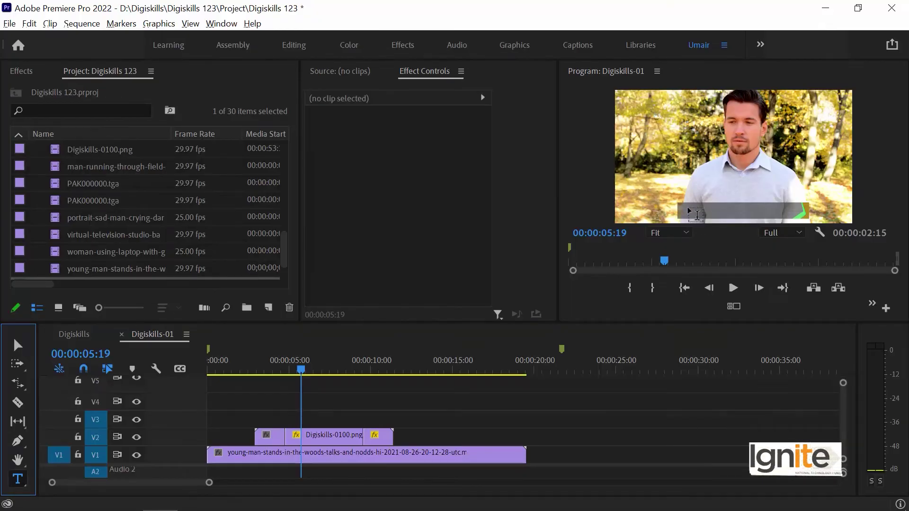
{"action": "left_click", "coordinate": [688, 208]}
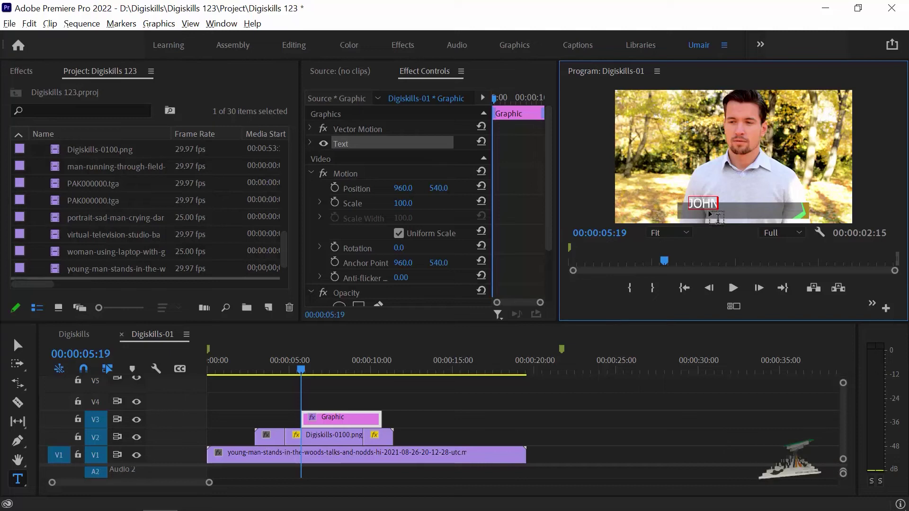
Set the name title's font to Tw Cen MT Condensed Extra Bold
{"action": "left_click", "coordinate": [311, 144]}
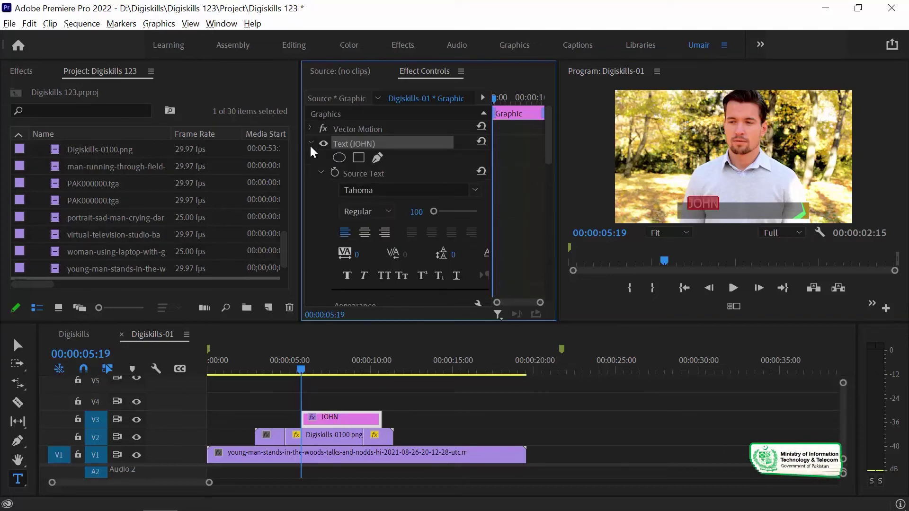
{"action": "left_click", "coordinate": [475, 190]}
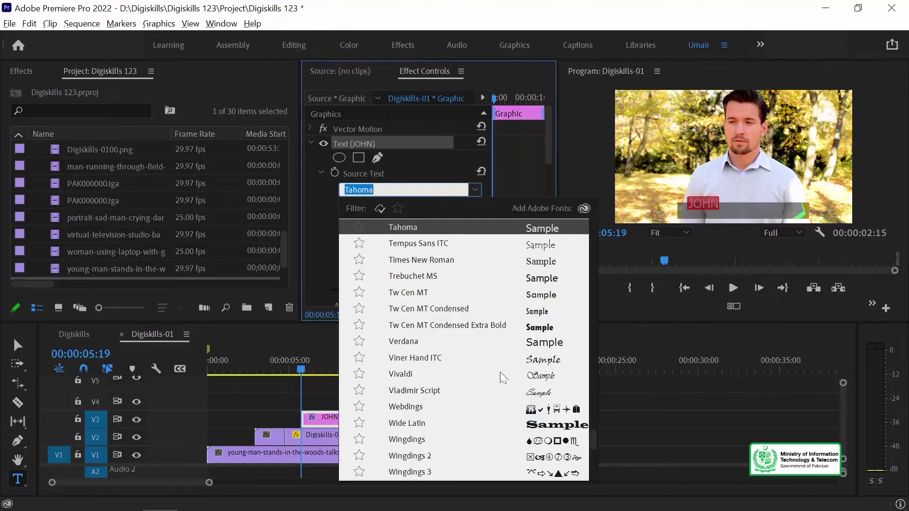
{"action": "left_click", "coordinate": [500, 326]}
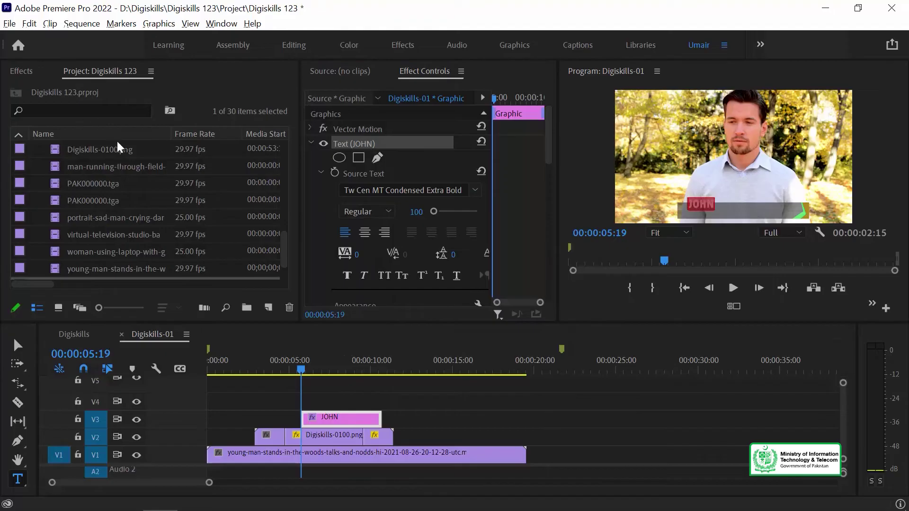
{"action": "left_click", "coordinate": [17, 345]}
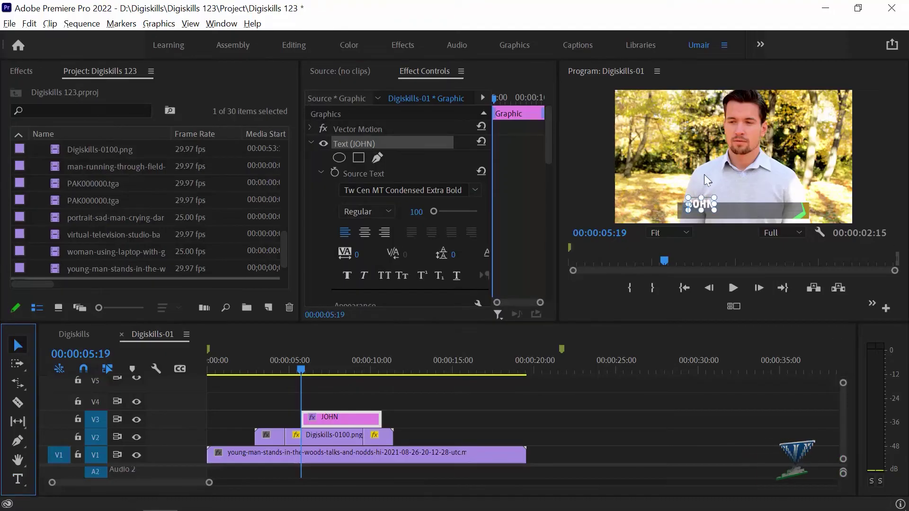
Enlarge the program view and reposition the name title near the left end of the lower third bar
{"action": "left_click", "coordinate": [591, 183]}
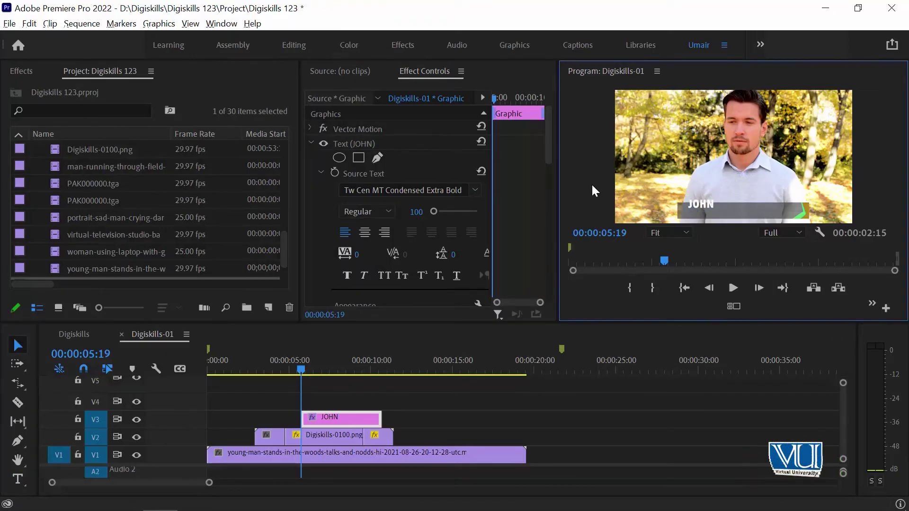
{"action": "key", "text": "grave"}
{"action": "left_click_drag", "start_coordinate": [385, 353], "coordinate": [376, 361]}
{"action": "left_click", "coordinate": [374, 389]}
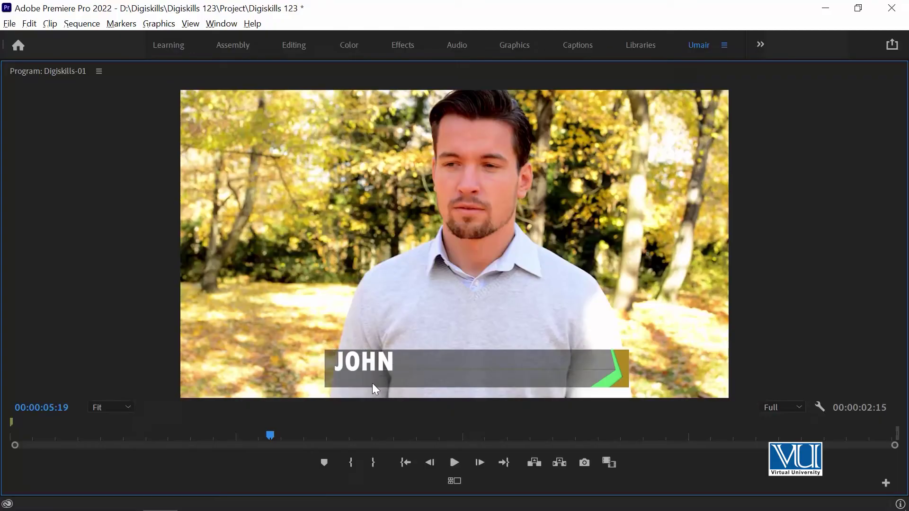
{"action": "key", "text": "grave"}
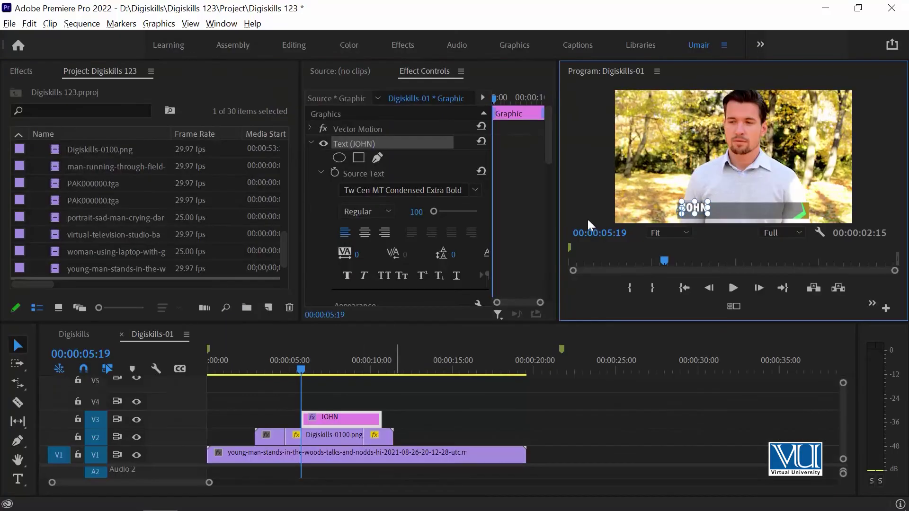
Duplicate the name title from V3 onto V4 directly above it and park the playhead at 00:00:07:11
{"action": "left_click", "coordinate": [322, 418]}
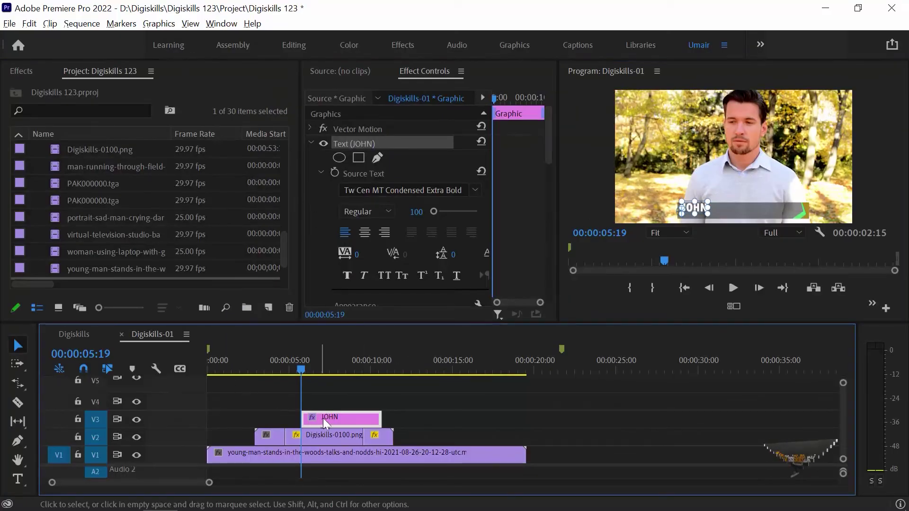
{"action": "left_click_drag", "start_coordinate": [322, 419], "coordinate": [328, 399]}
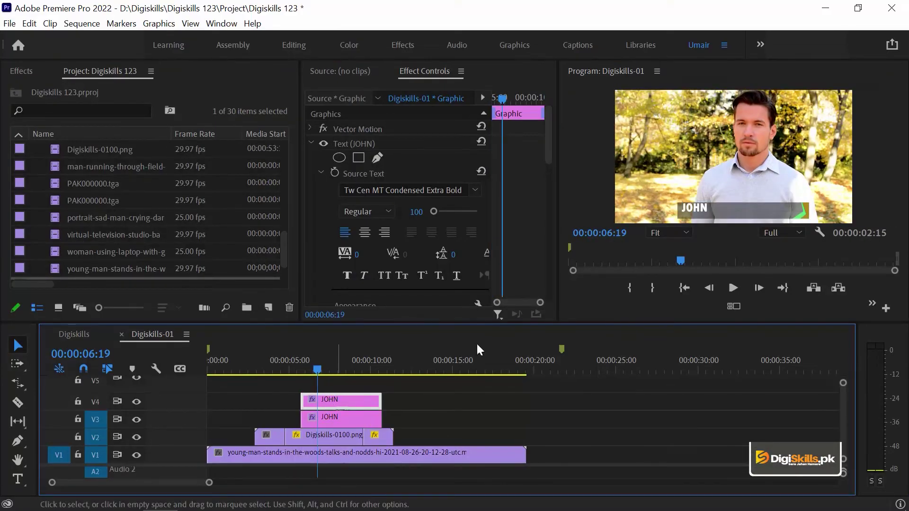
{"action": "left_click", "coordinate": [629, 195]}
{"action": "left_click", "coordinate": [825, 124]}
{"action": "left_click", "coordinate": [776, 138]}
{"action": "left_click", "coordinate": [812, 128]}
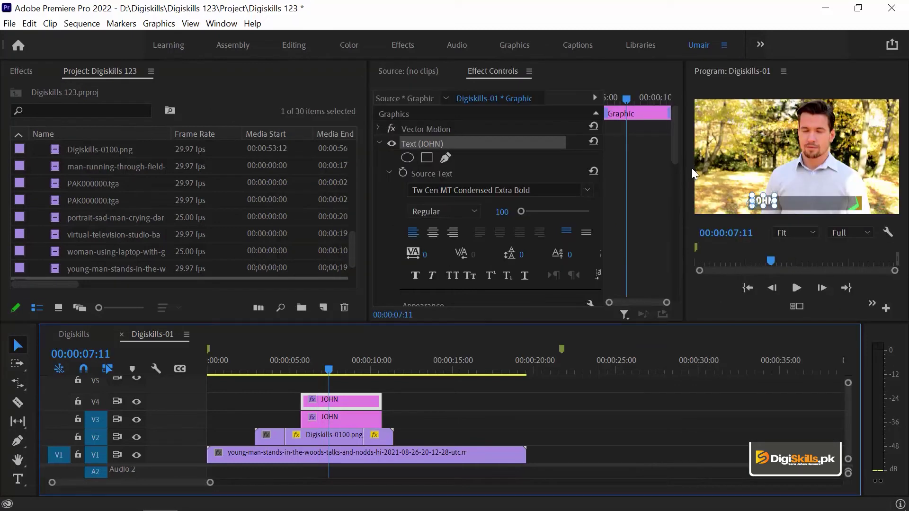
Move the duplicated title below the name in the enlarged program view and replace its text with GRAPHIC DESIGNER
{"action": "key", "text": "grave"}
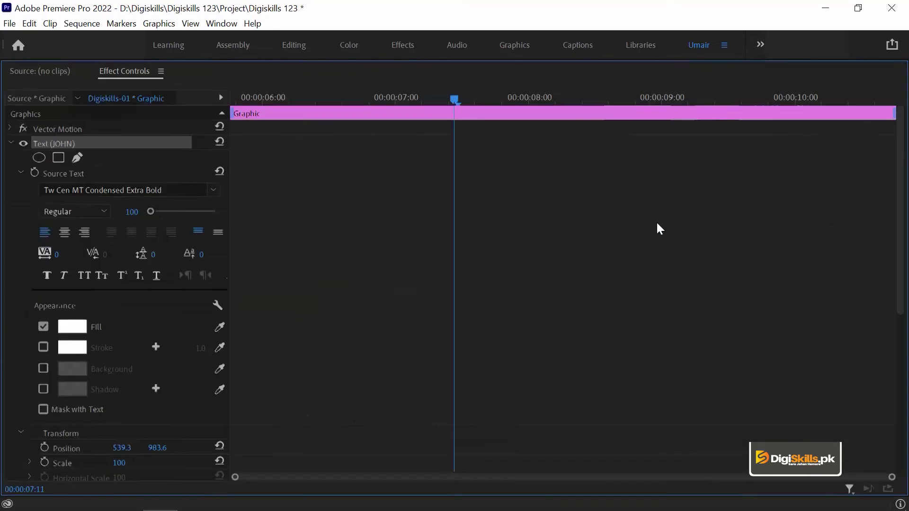
{"action": "key", "text": "grave"}
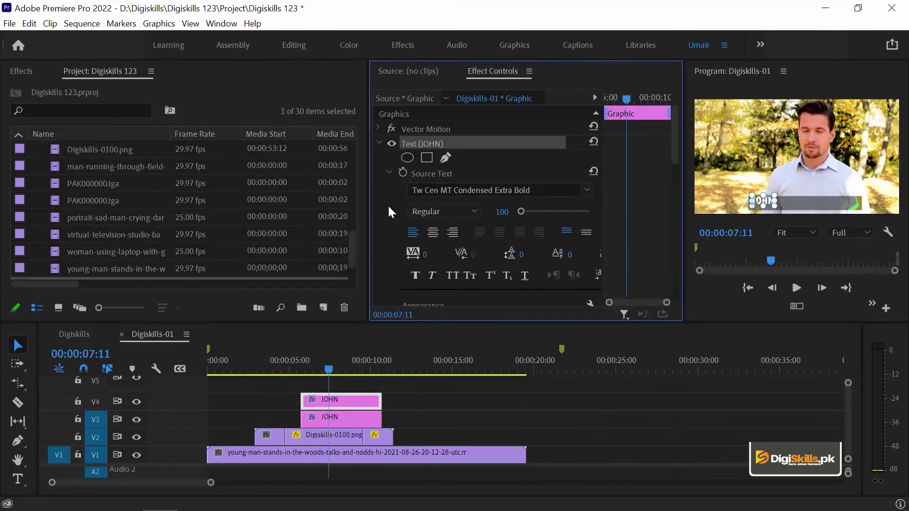
{"action": "mouse_move", "coordinate": [674, 143]}
{"action": "left_mouse_down"}
{"action": "mouse_move", "coordinate": [674, 248]}
{"action": "mouse_move", "coordinate": [677, 142]}
{"action": "left_mouse_up"}
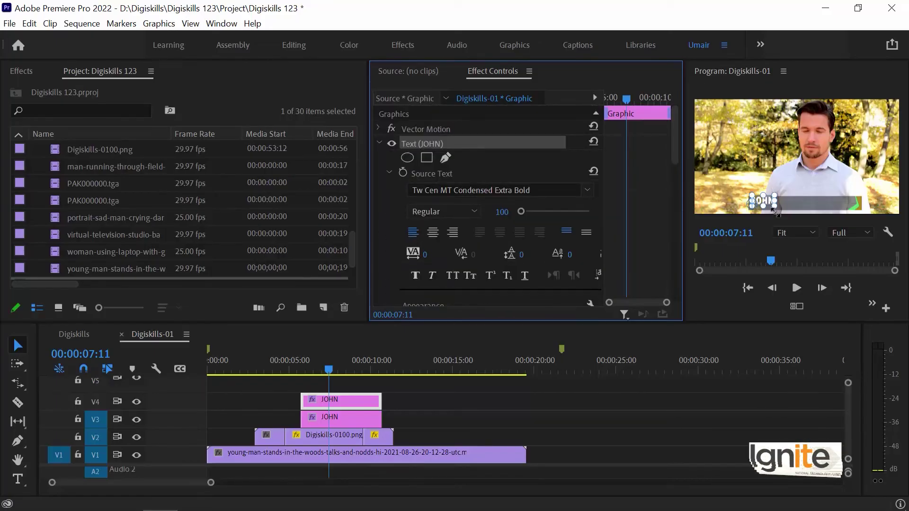
{"action": "left_click", "coordinate": [740, 145]}
{"action": "key", "text": "grave"}
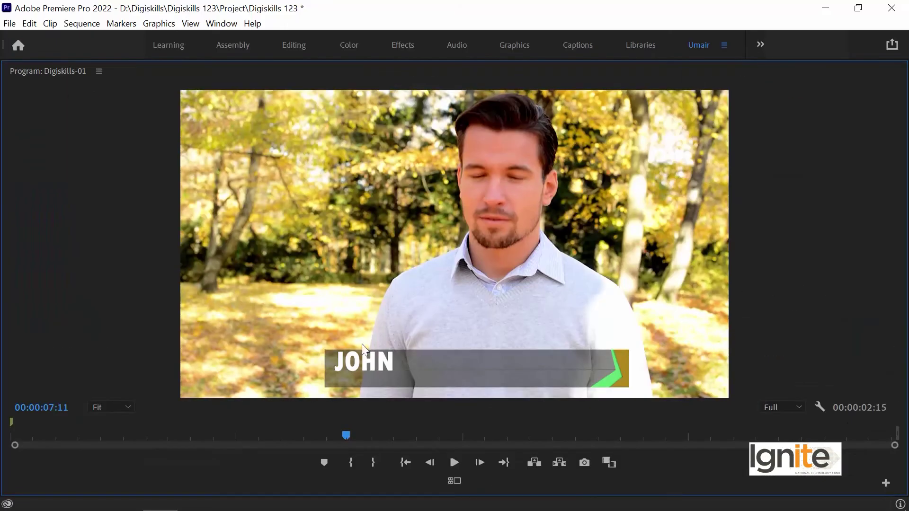
{"action": "left_click_drag", "start_coordinate": [377, 359], "coordinate": [374, 383]}
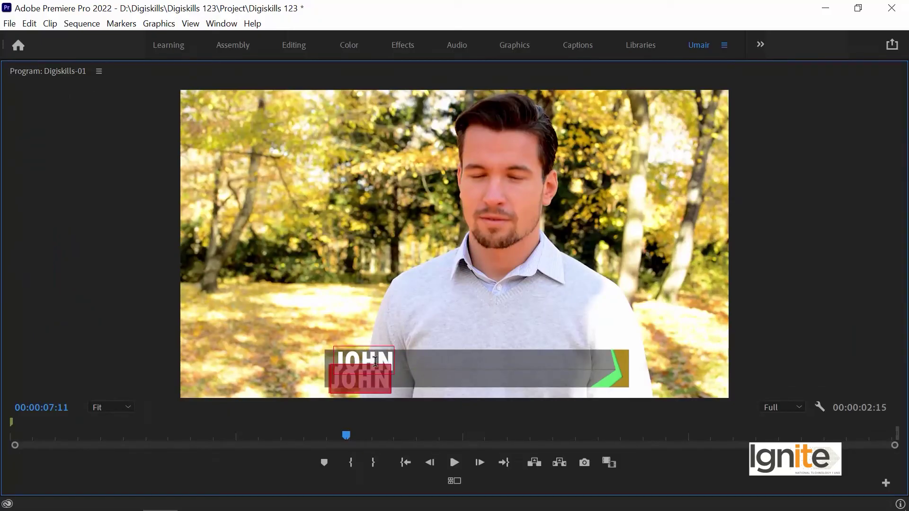
{"action": "type", "text": "GRAPHIC DESIGNER"}
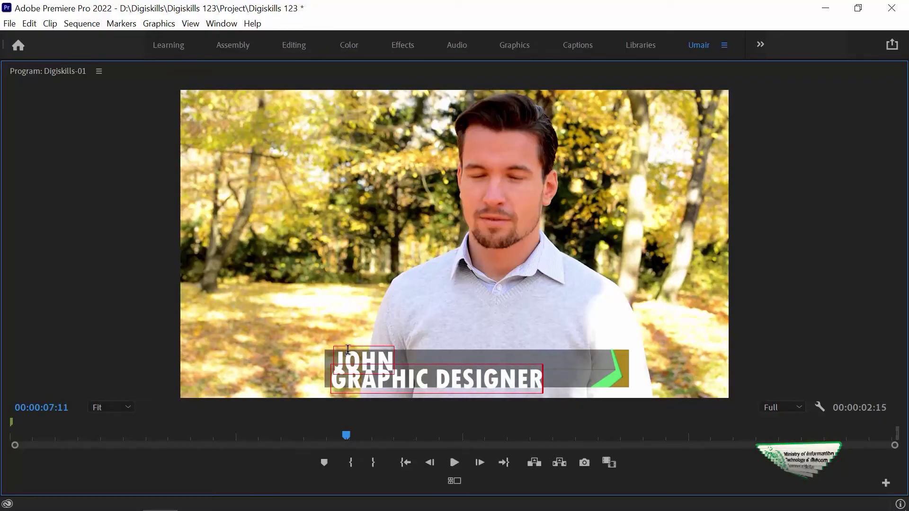
{"action": "key", "text": "ctrl+a"}
{"action": "key", "text": "BackSpace"}
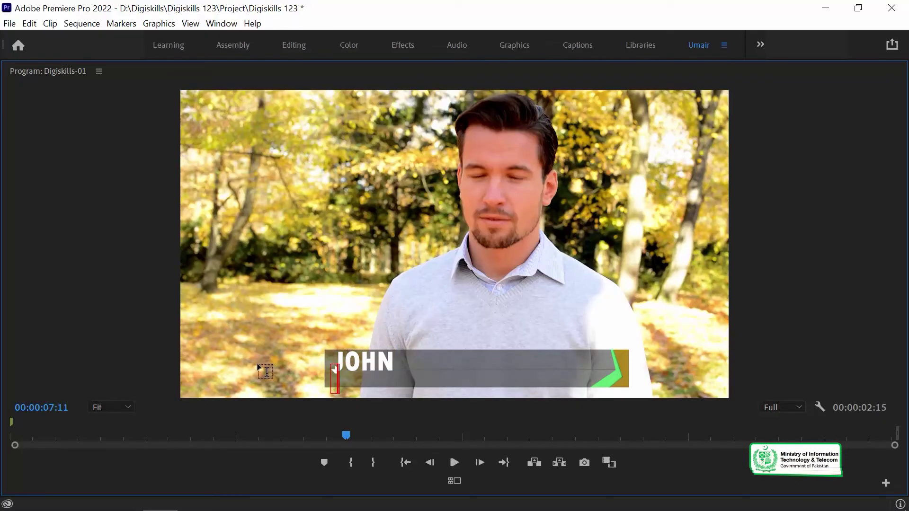
{"action": "key", "text": "ctrl+z"}
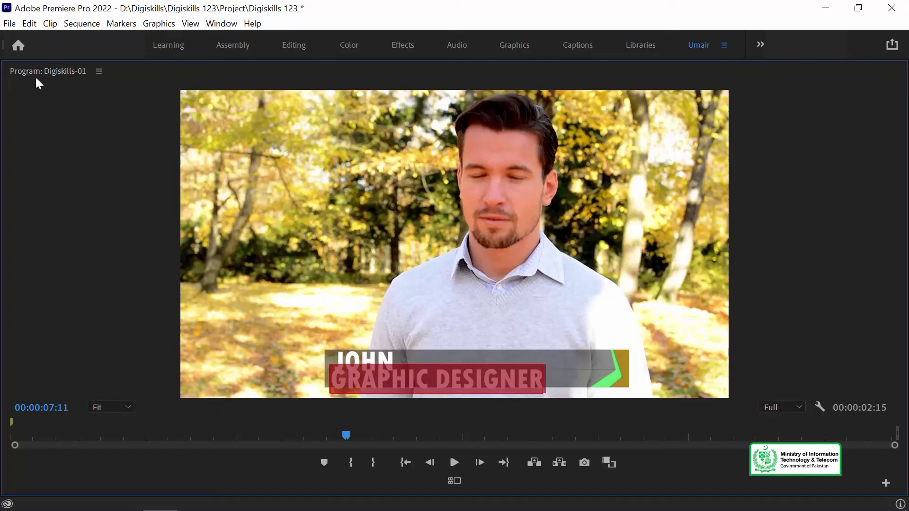
{"action": "key", "text": "BackSpace"}
{"action": "key", "text": "ctrl+z"}
{"action": "key", "text": "BackSpace"}
{"action": "key", "text": "ctrl+z"}
Finish editing the GRAPHIC DESIGNER text and set its font size to 65
{"action": "left_click", "coordinate": [464, 374]}
{"action": "key", "text": "Escape"}
{"action": "key", "text": "grave"}
{"action": "left_click", "coordinate": [714, 206]}
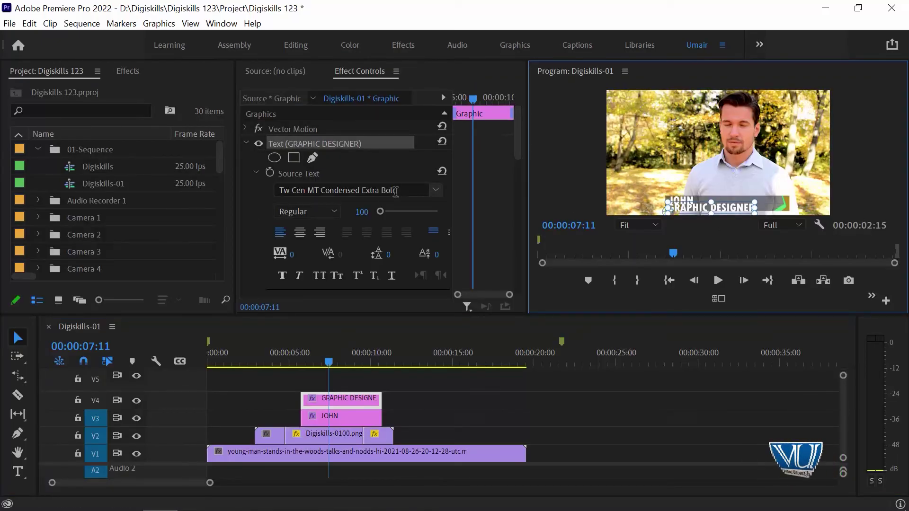
{"action": "left_click", "coordinate": [328, 211]}
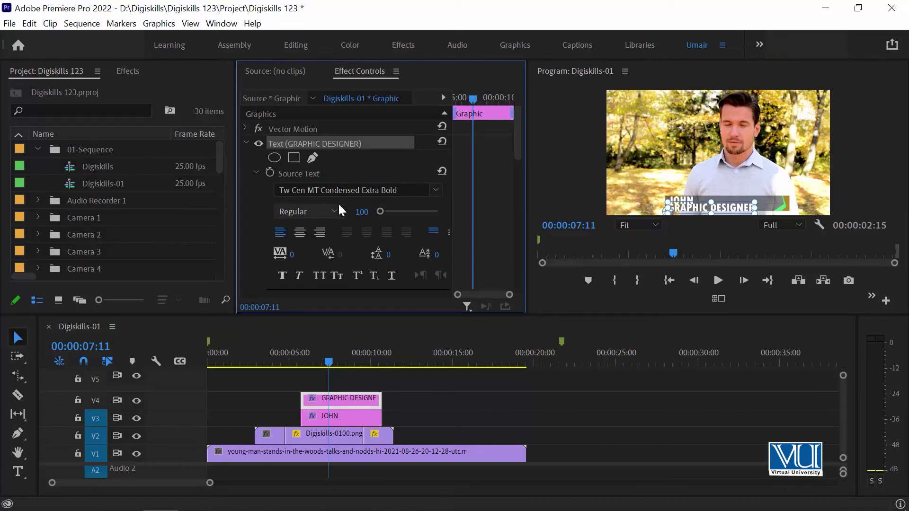
{"action": "type", "text": "65"}
{"action": "key", "text": "Return"}
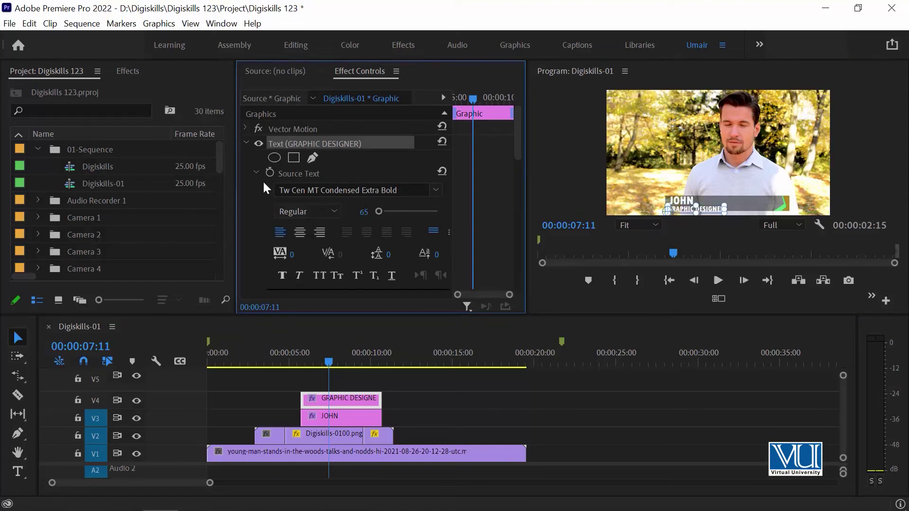
Align the name and the GRAPHIC DESIGNER line along their left edges inside the lower third bar
{"action": "left_click", "coordinate": [569, 173]}
{"action": "key", "text": "grave"}
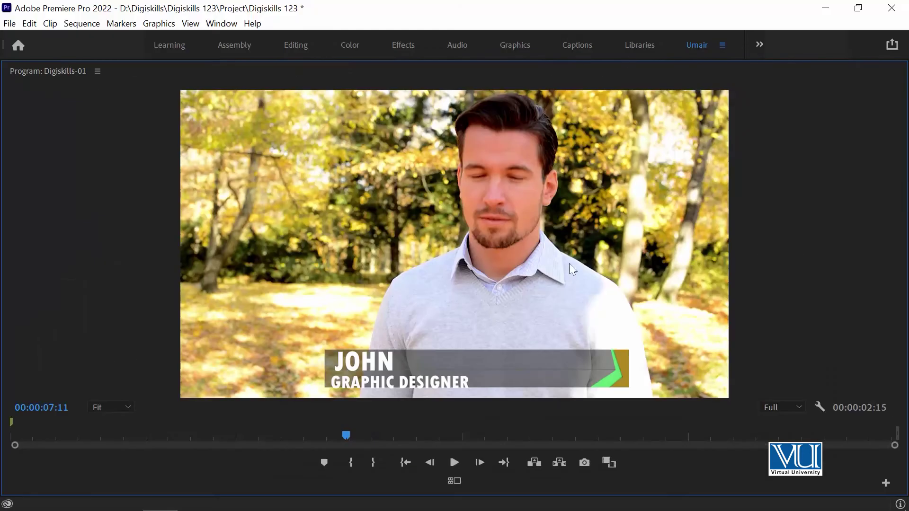
{"action": "left_click_drag", "start_coordinate": [401, 384], "coordinate": [379, 362]}
{"action": "left_click", "coordinate": [387, 367]}
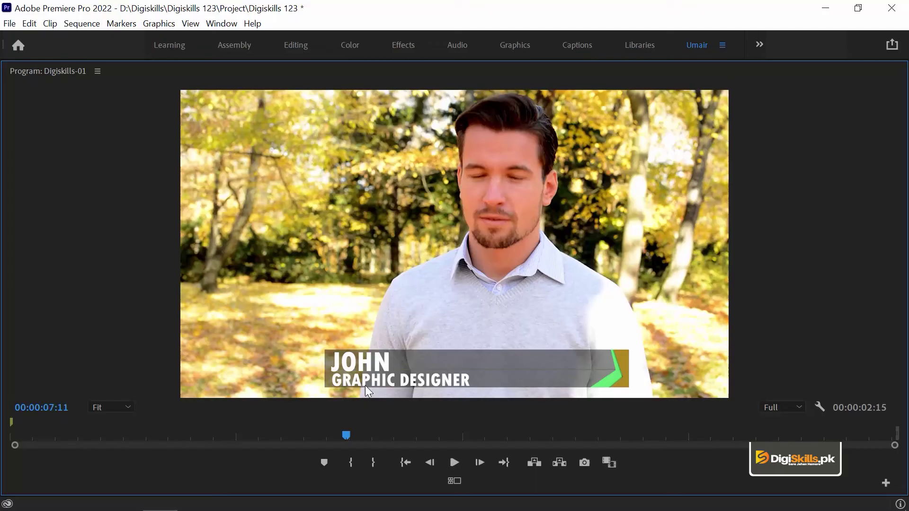
{"action": "key", "text": "grave"}
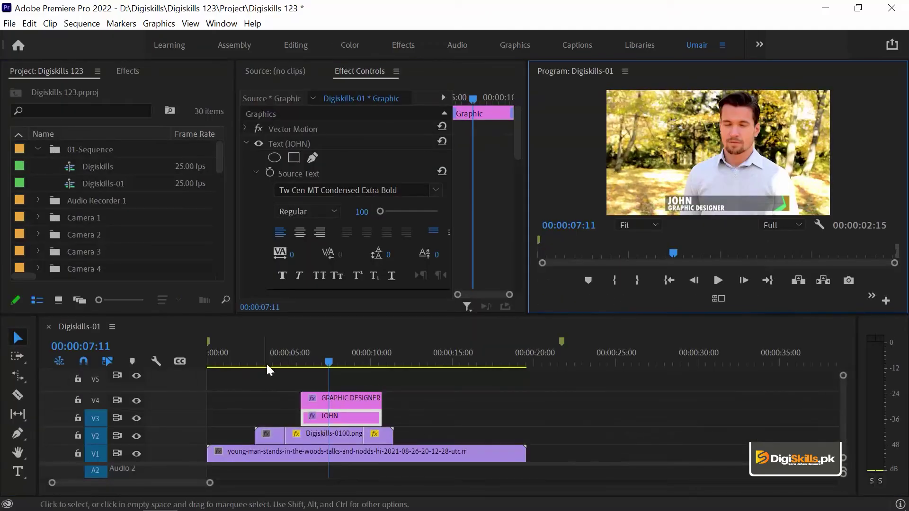
Move both title clips on V3 and V4 so they start at 00:00:04:06
{"action": "left_click", "coordinate": [253, 362]}
{"action": "key", "text": "equal"}
{"action": "left_click_drag", "start_coordinate": [403, 359], "coordinate": [483, 356]}
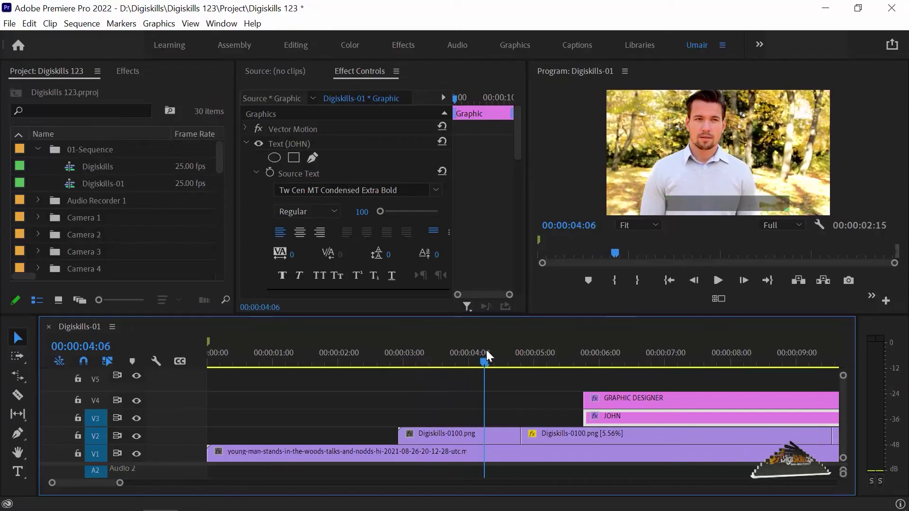
{"action": "left_click_drag", "start_coordinate": [597, 415], "coordinate": [499, 415]}
{"action": "left_click_drag", "start_coordinate": [616, 397], "coordinate": [500, 407]}
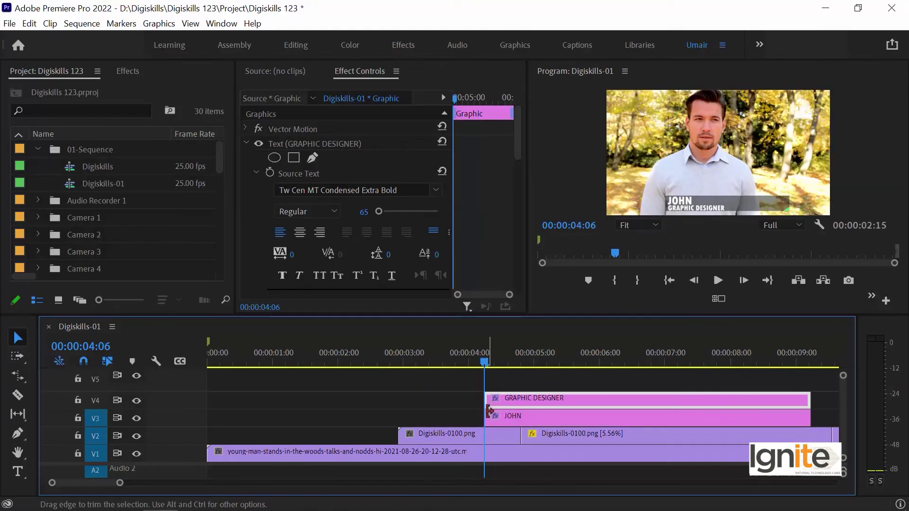
Add a Cross Dissolve at the start of the name title on V3 and set its duration to 12 frames
{"action": "left_click", "coordinate": [489, 412]}
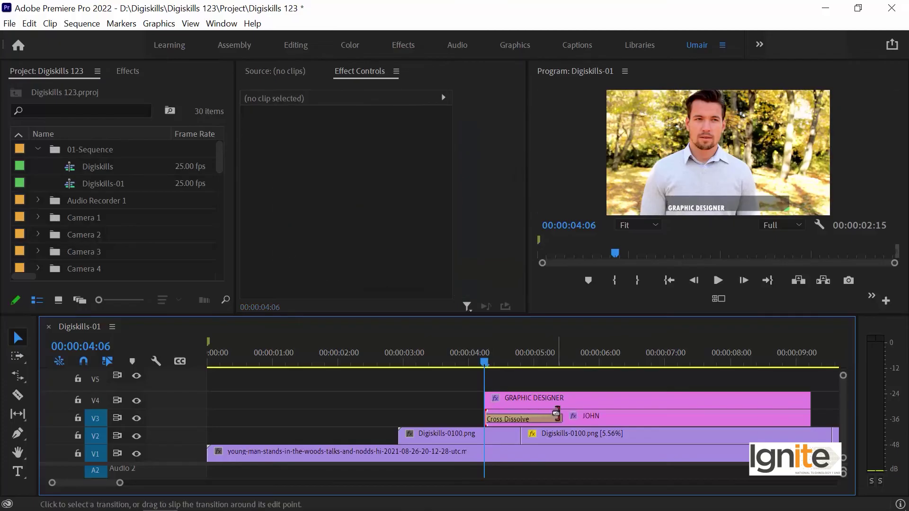
{"action": "double_click", "coordinate": [538, 419]}
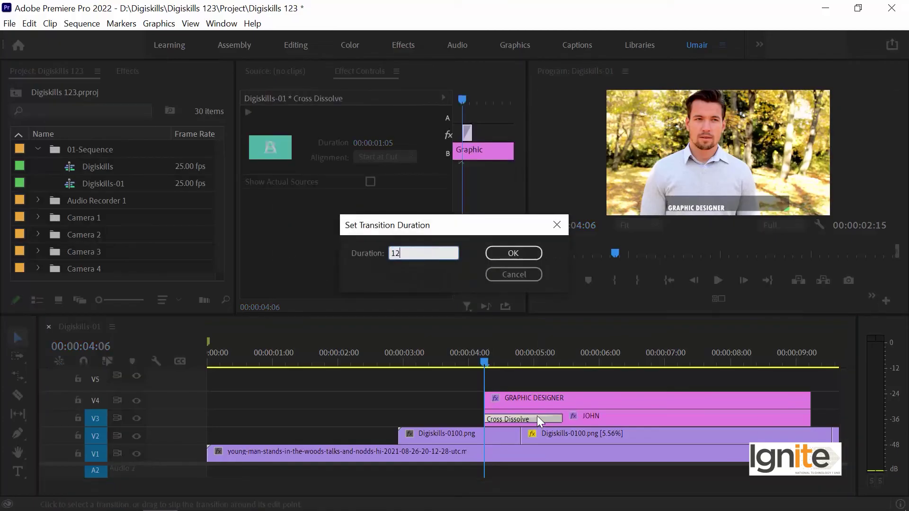
{"action": "key", "text": "Return"}
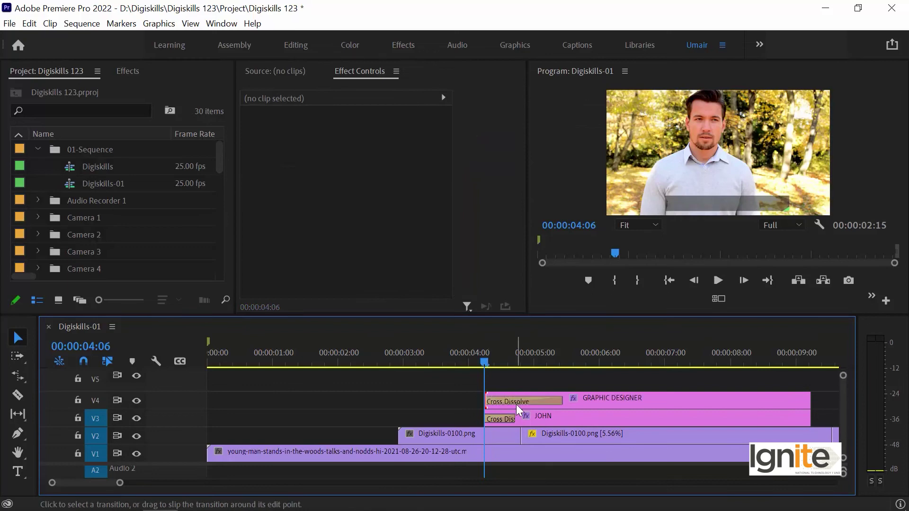
Set the starting Cross Dissolve of the GRAPHIC DESIGNER title on V4 to 12 frames and play back from 00:00:04:00
{"action": "double_click", "coordinate": [513, 402]}
{"action": "type", "text": "12"}
{"action": "key", "text": "Return"}
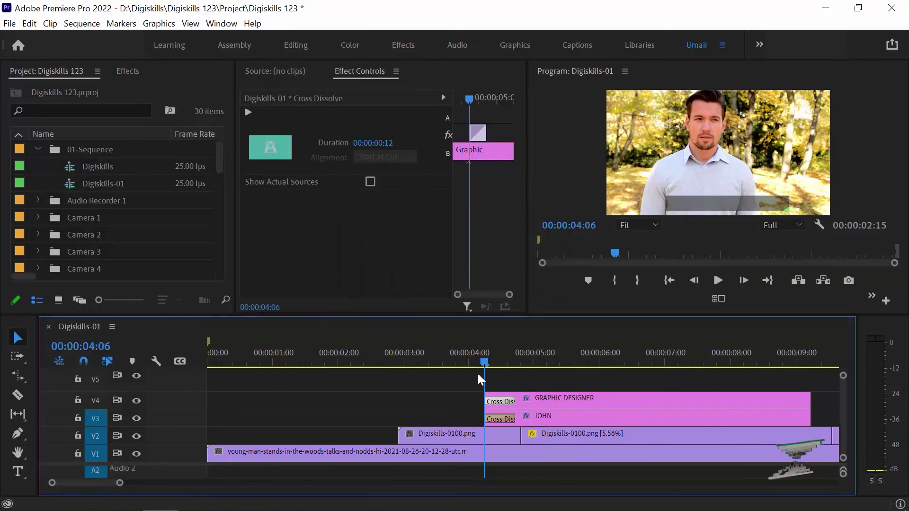
{"action": "left_click", "coordinate": [471, 355]}
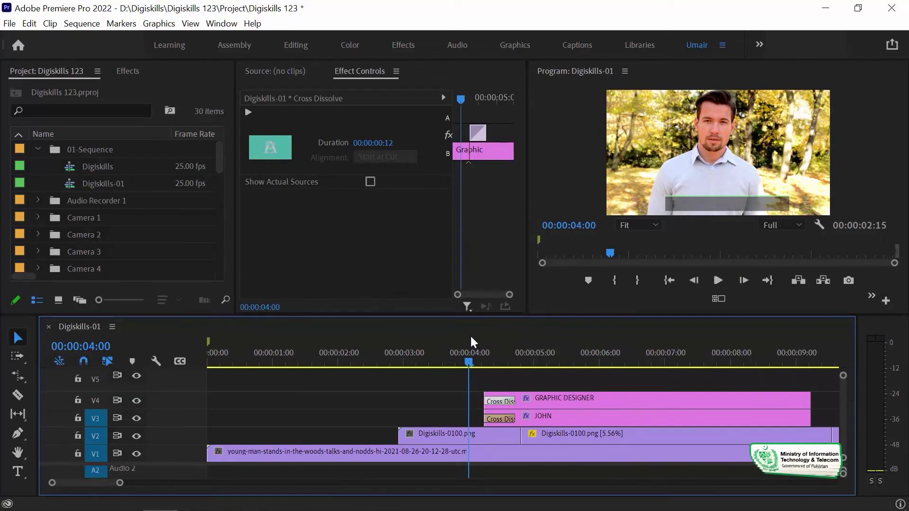
{"action": "key", "text": "space"}
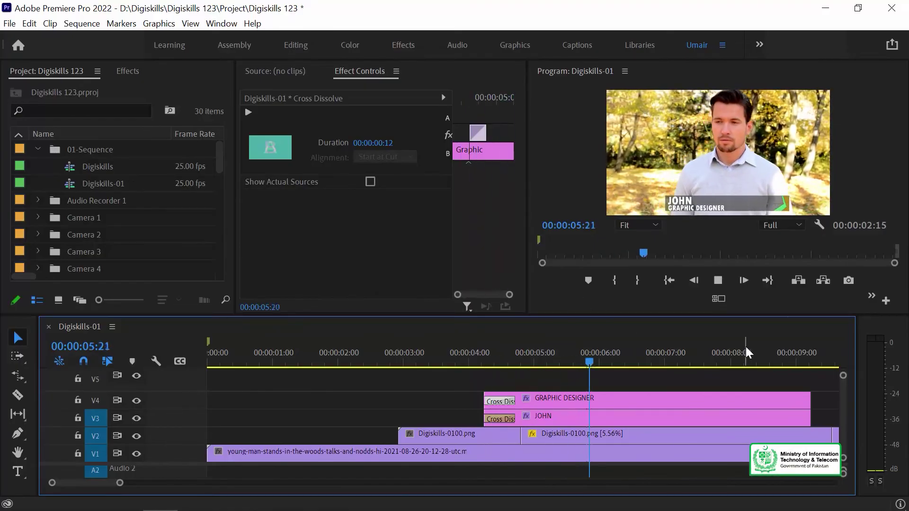
Add a Cross Dissolve at the end of the name title on V3 and set its duration to 12 frames
{"action": "left_click", "coordinate": [703, 415]}
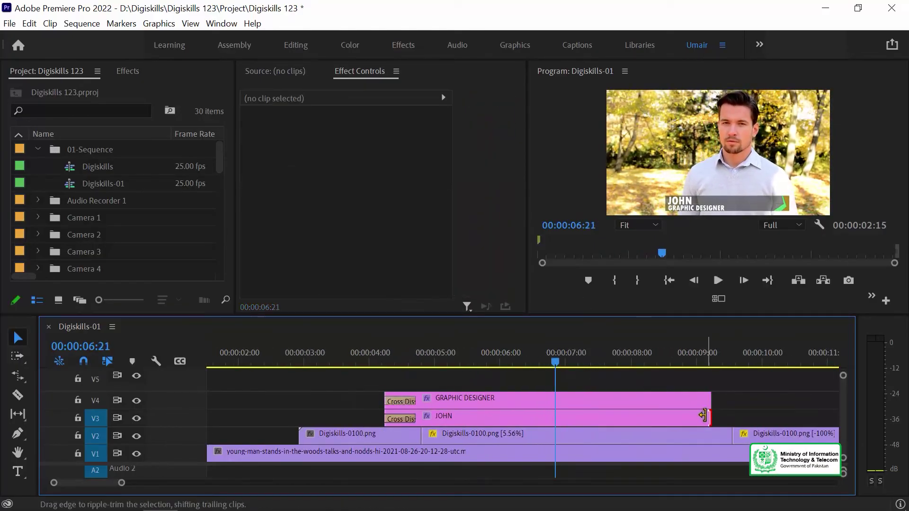
{"action": "double_click", "coordinate": [697, 415]}
{"action": "type", "text": "12"}
{"action": "key", "text": "Return"}
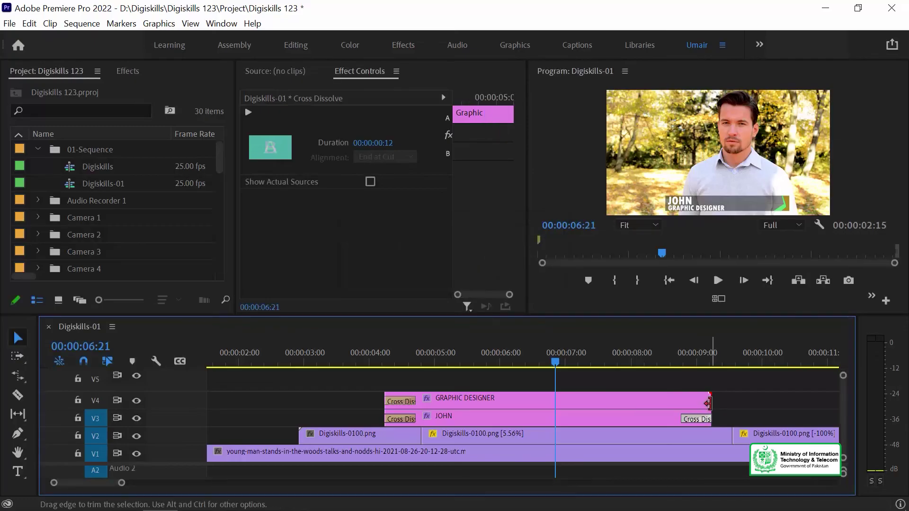
Add a Cross Dissolve at the end of the GRAPHIC DESIGNER title on V4 with a duration of 12 frames
{"action": "left_click", "coordinate": [707, 404]}
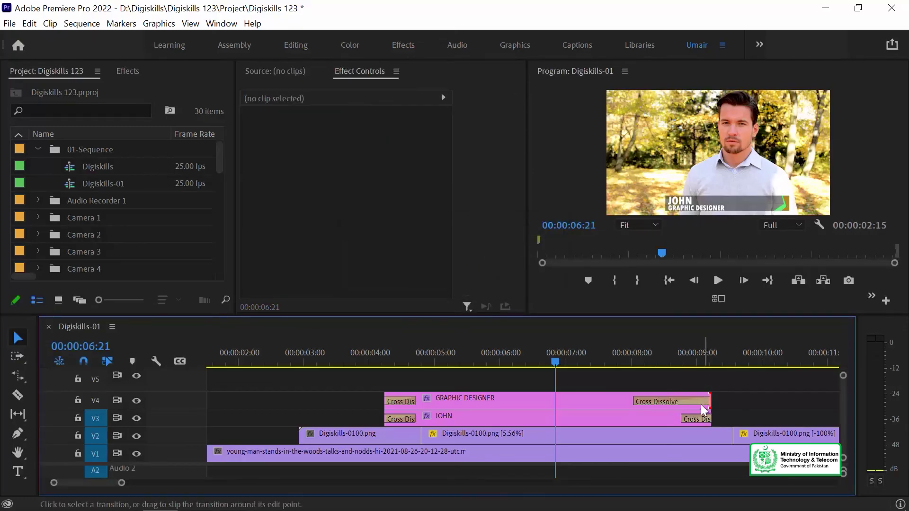
{"action": "left_click", "coordinate": [694, 404]}
{"action": "double_click", "coordinate": [691, 402]}
{"action": "type", "text": "12"}
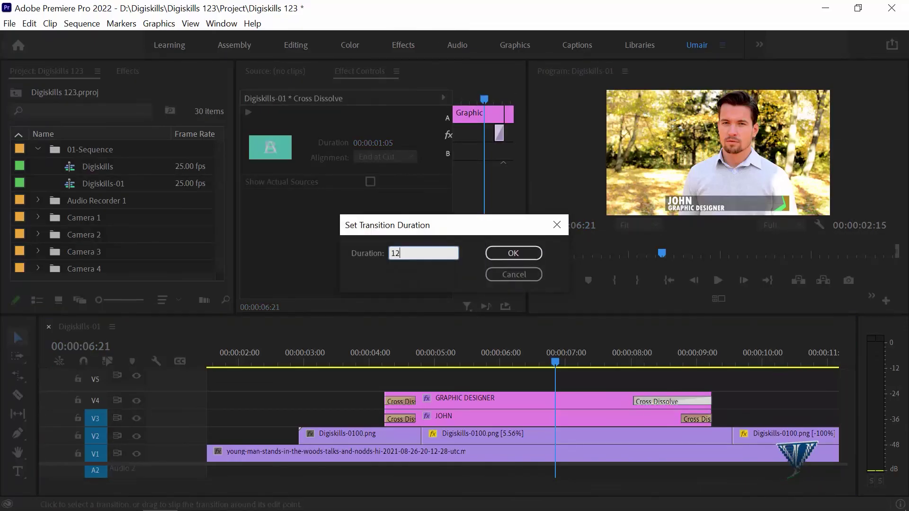
{"action": "key", "text": "Return"}
Extend the ends of both title clips on V3 and V4 to 00:00:10:00
{"action": "left_click_drag", "start_coordinate": [761, 387], "coordinate": [710, 426]}
{"action": "left_click", "coordinate": [736, 361]}
{"action": "left_click_drag", "start_coordinate": [736, 353], "coordinate": [761, 353]}
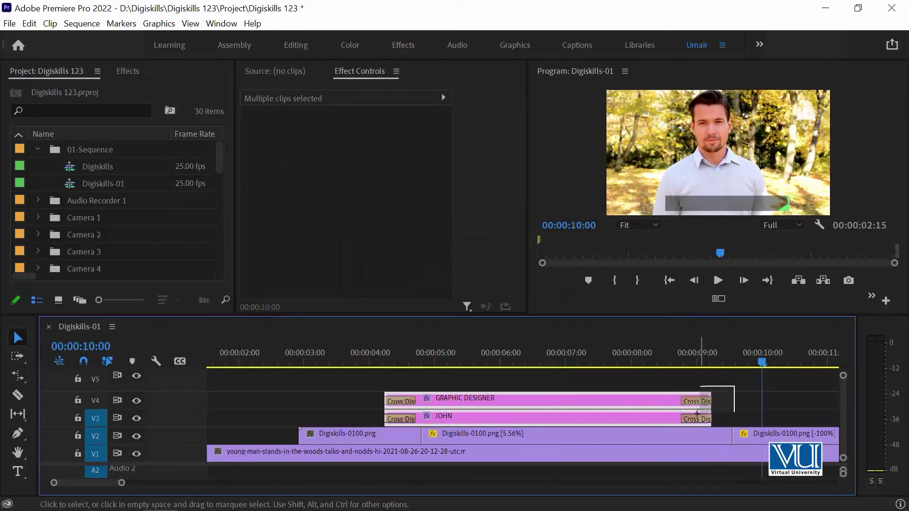
{"action": "left_click_drag", "start_coordinate": [701, 408], "coordinate": [760, 406]}
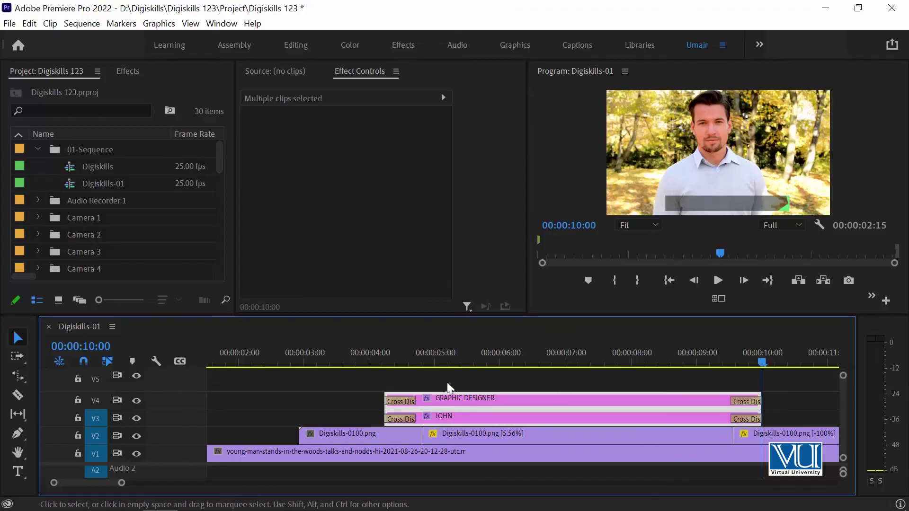
Scrub through the lower third's opening animation, enlarge the program view and play the sequence to review the titles fading in and out
{"action": "left_click", "coordinate": [284, 364]}
{"action": "left_click", "coordinate": [314, 434]}
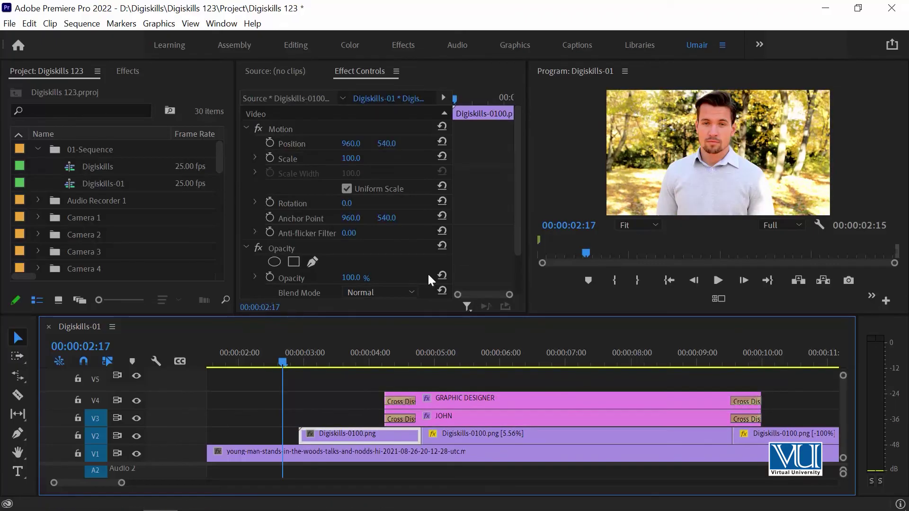
{"action": "mouse_move", "coordinate": [316, 355]}
{"action": "left_mouse_down"}
{"action": "mouse_move", "coordinate": [366, 359]}
{"action": "mouse_move", "coordinate": [331, 365]}
{"action": "mouse_move", "coordinate": [368, 360]}
{"action": "mouse_move", "coordinate": [331, 360]}
{"action": "left_mouse_up"}
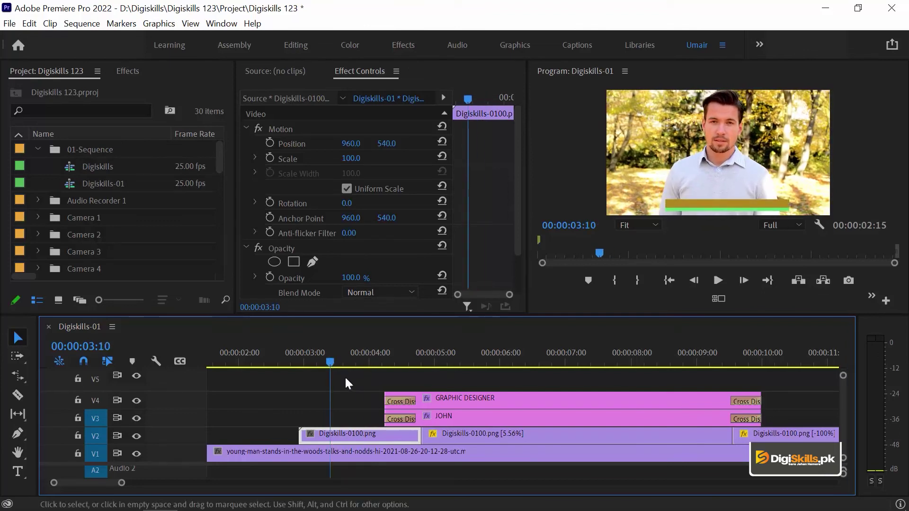
{"action": "key", "text": "grave"}
{"action": "key", "text": "space"}
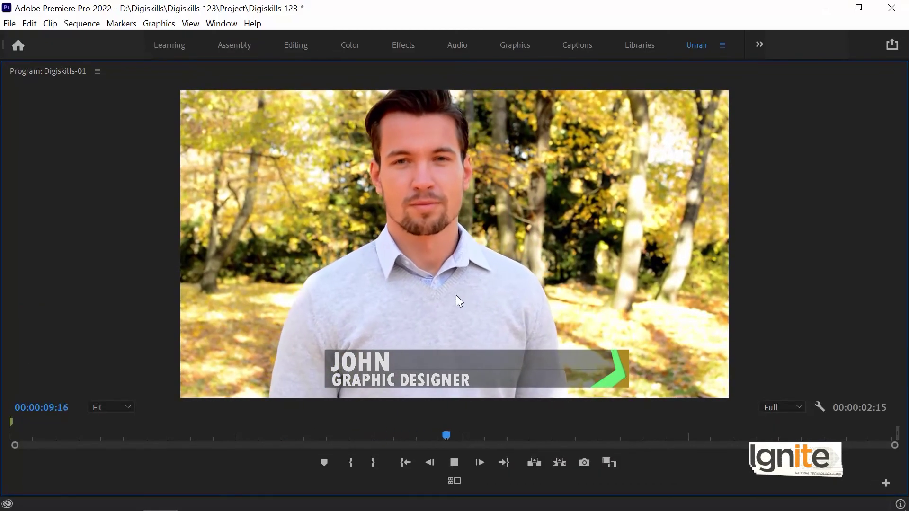
{"action": "key", "text": "space"}
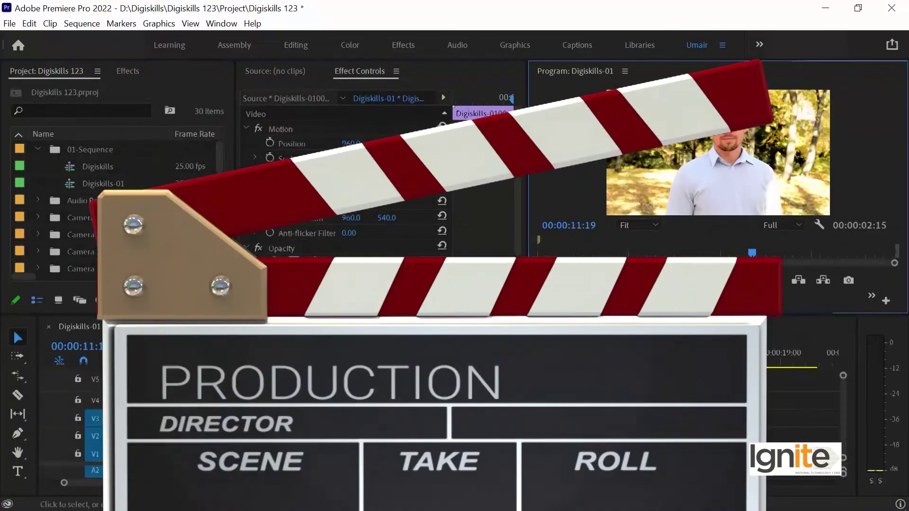